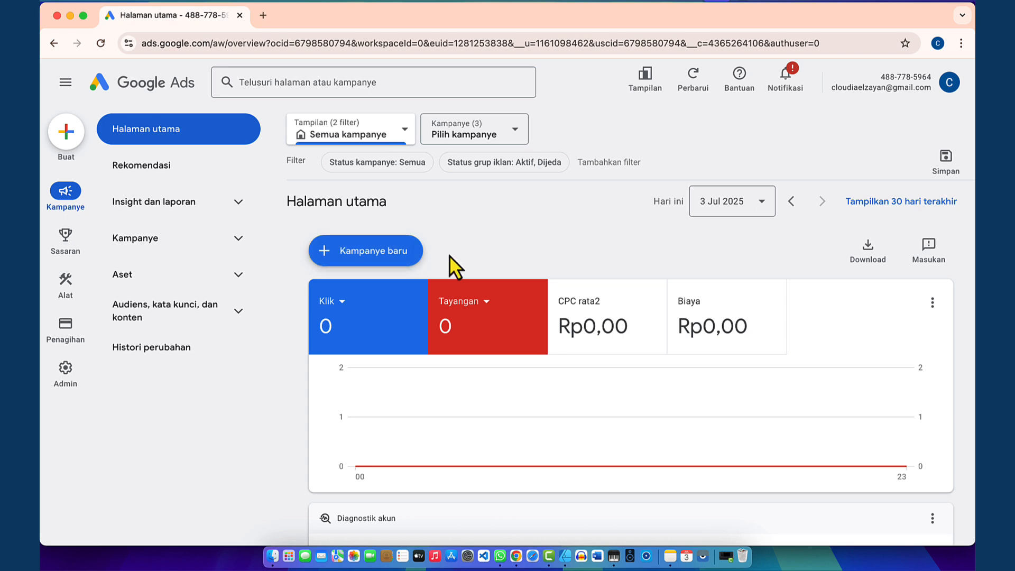
Step: Create a new Google Ads campaign without a guided goal
click(389, 263)
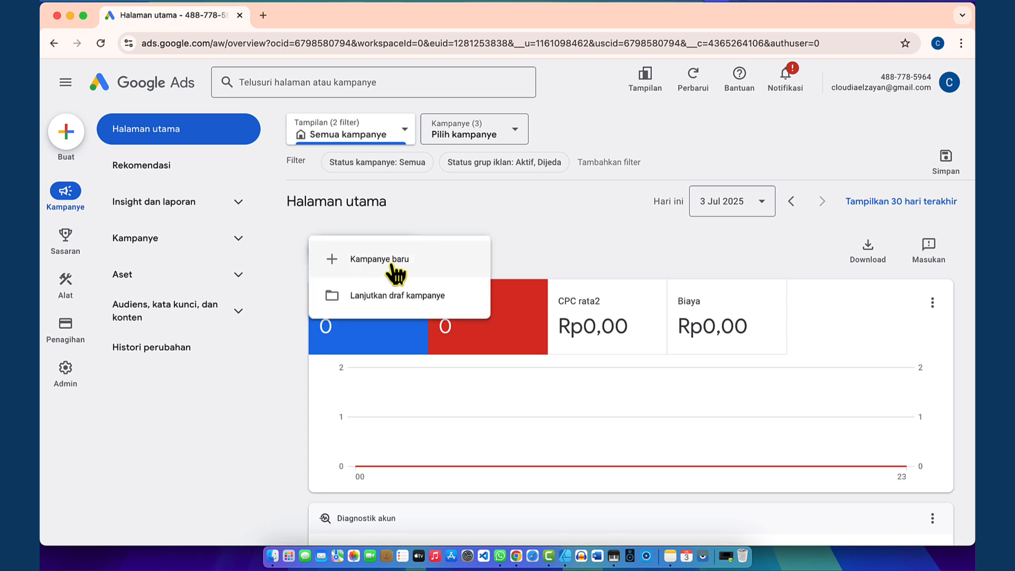
click(392, 265)
click(579, 420)
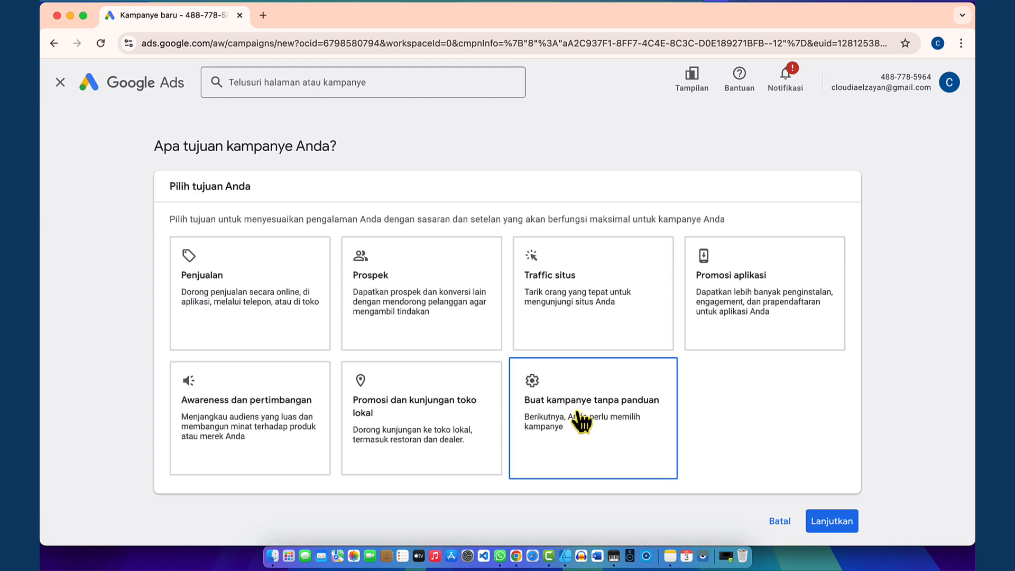
scroll(582, 421, down, 2)
scroll(582, 421, down, 5)
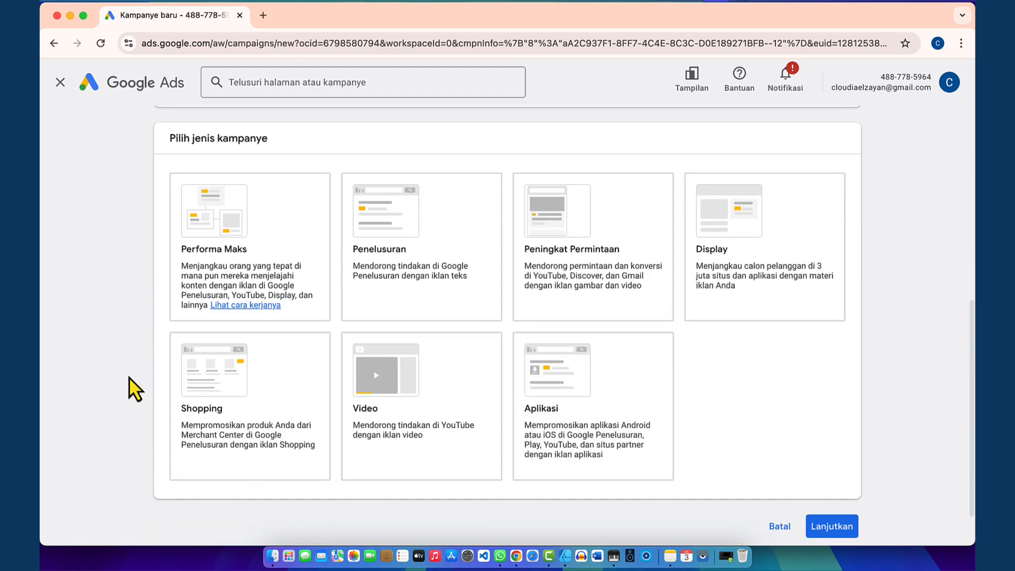
Step: Choose the Performa Maks campaign type, reach the empty final URL field, and open a new browser tab
click(233, 272)
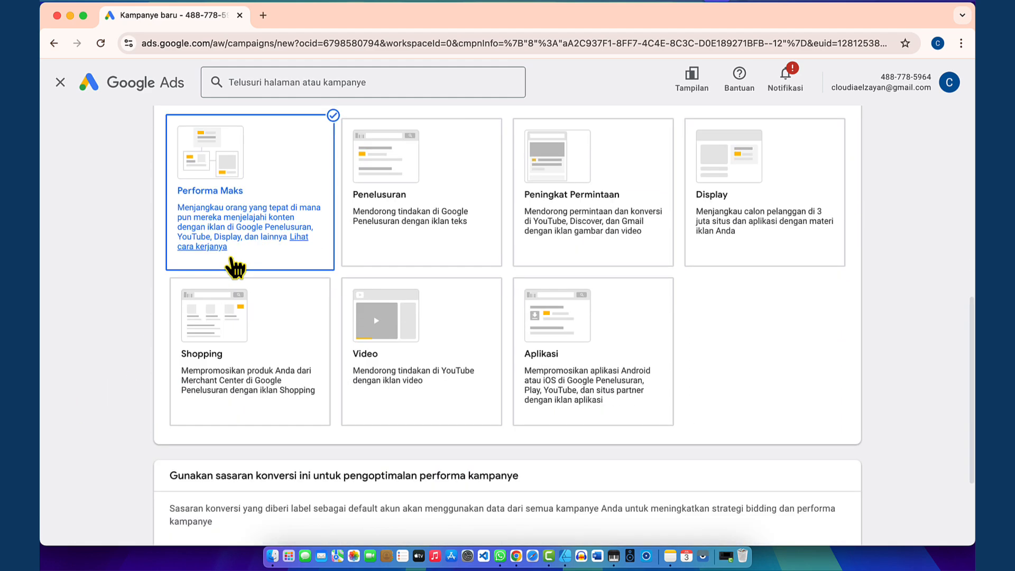
scroll(233, 268, down, 6)
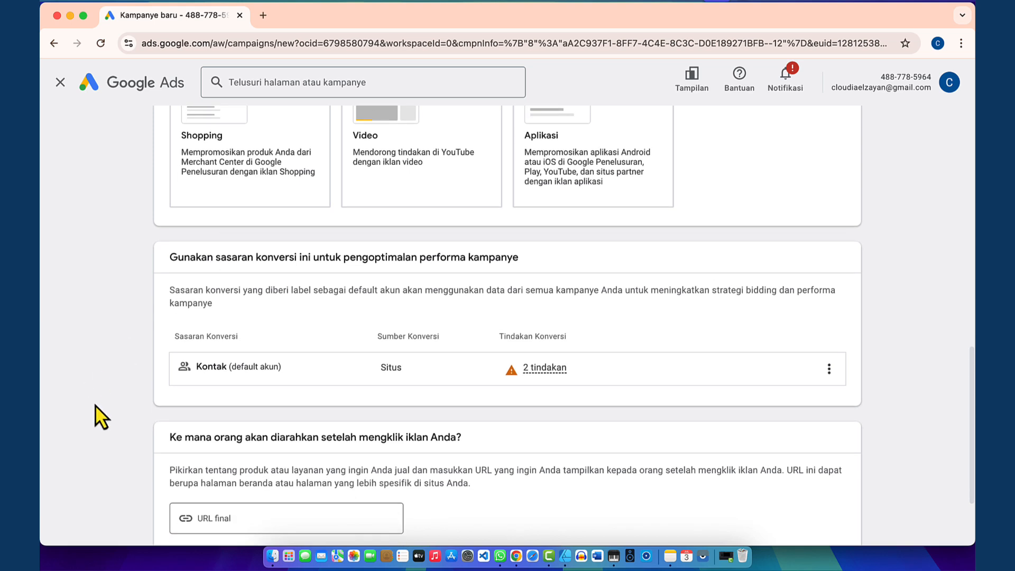
click(228, 406)
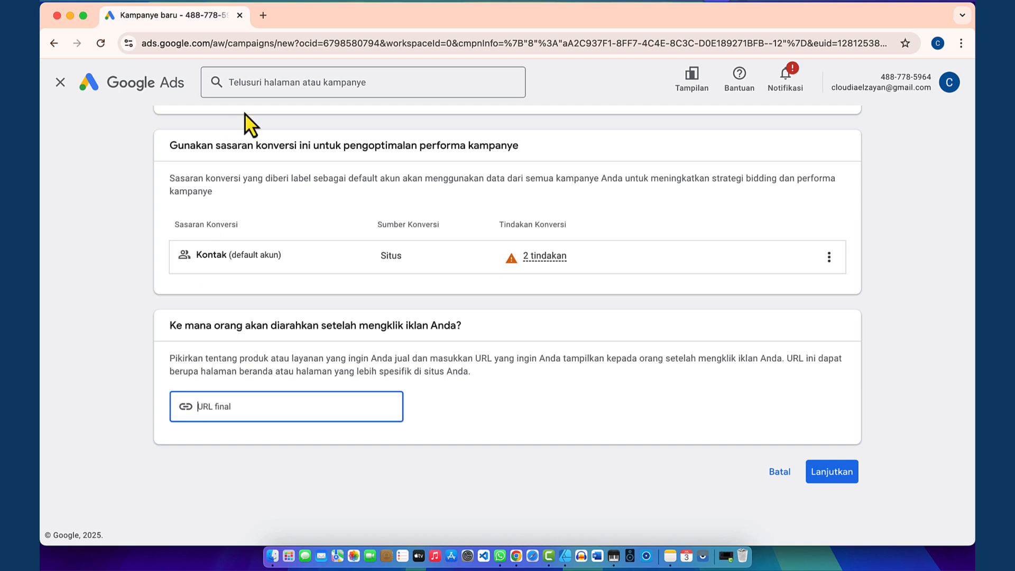
click(264, 16)
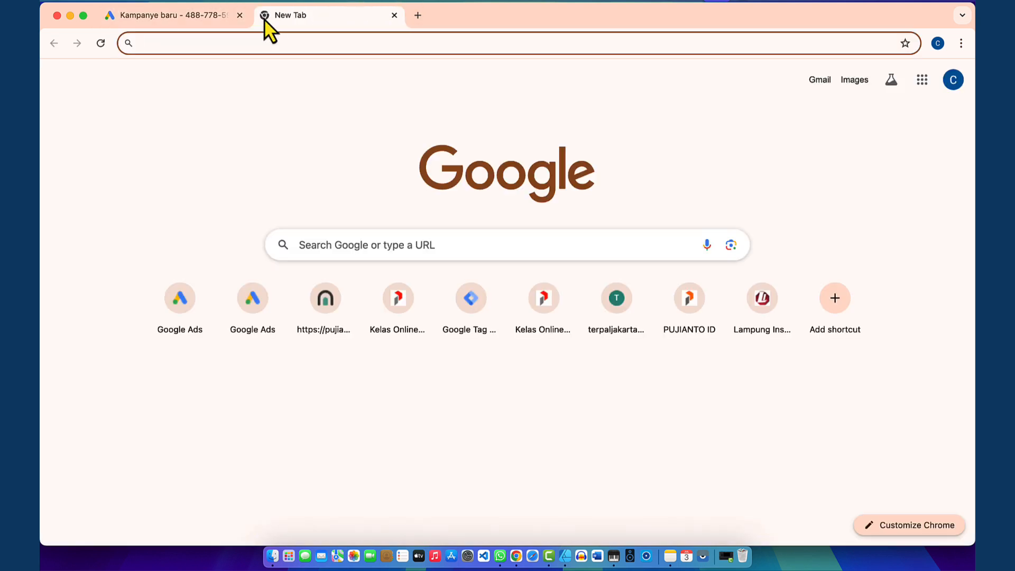
Step: Load lynk.id from the new tab's address bar
click(244, 123)
click(208, 43)
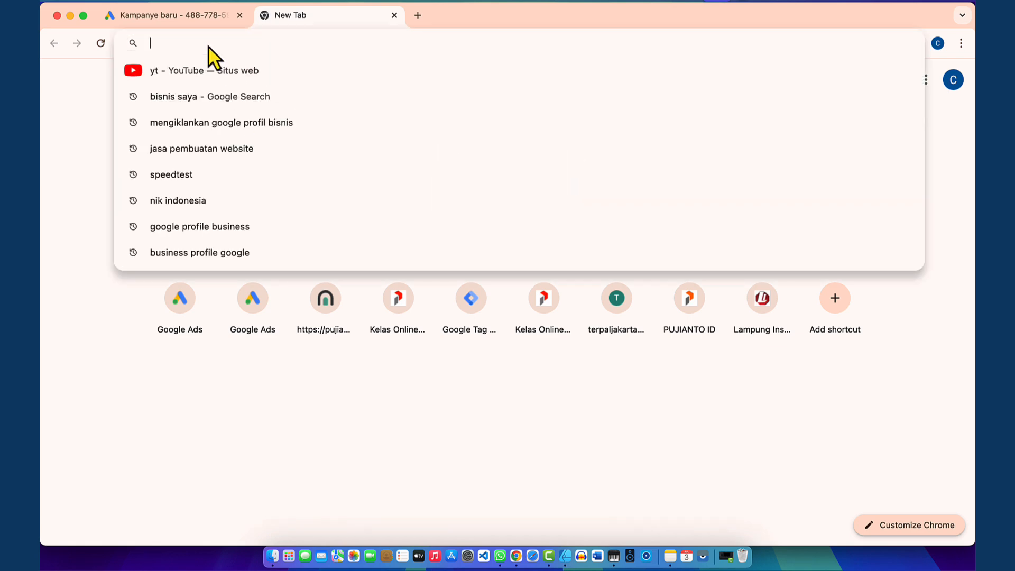
text(lynk)
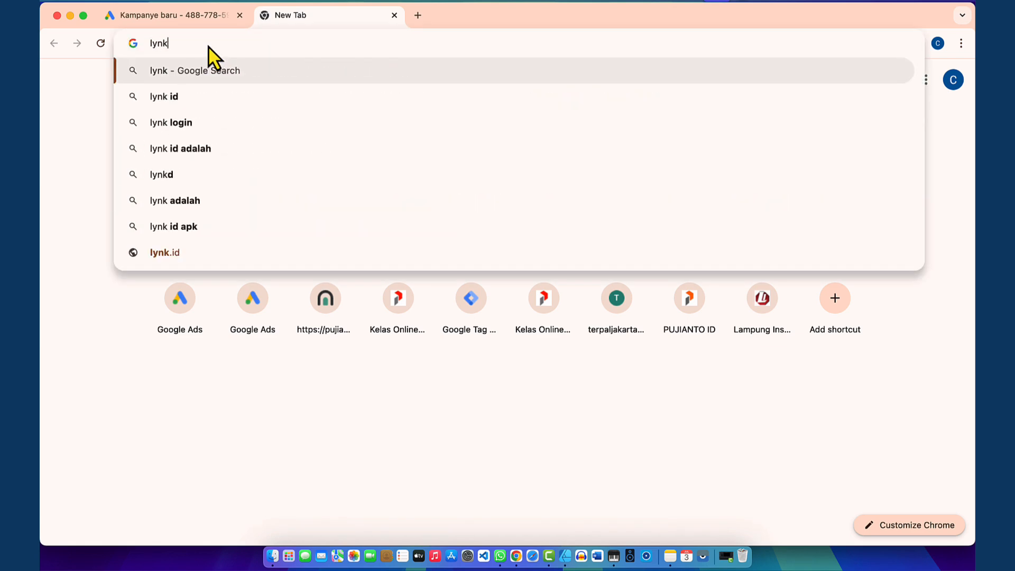
text(.id)
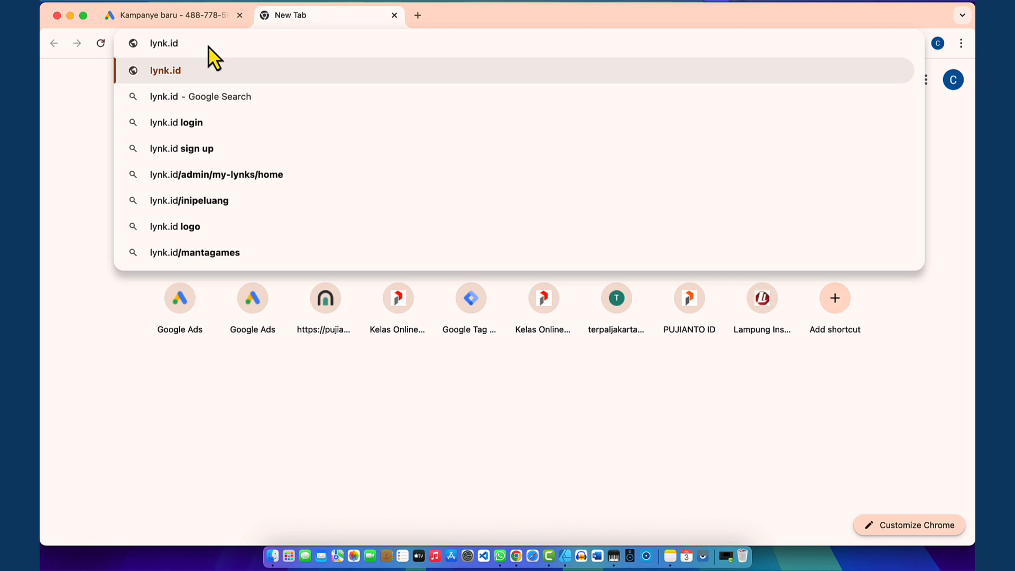
key(Return)
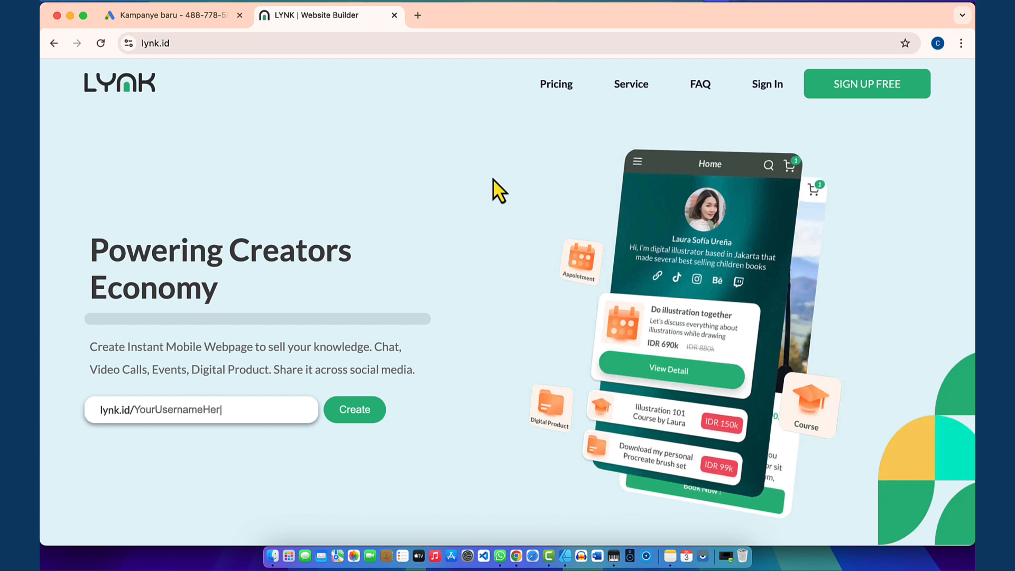
Step: Sign up free on Lynk.id with Continue with Google and allow account access
click(868, 86)
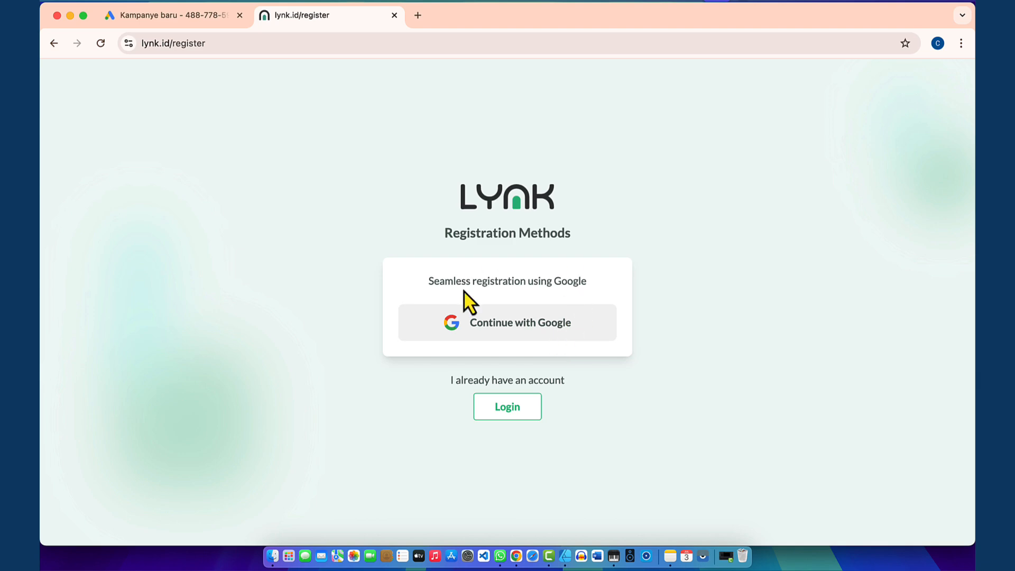
click(524, 327)
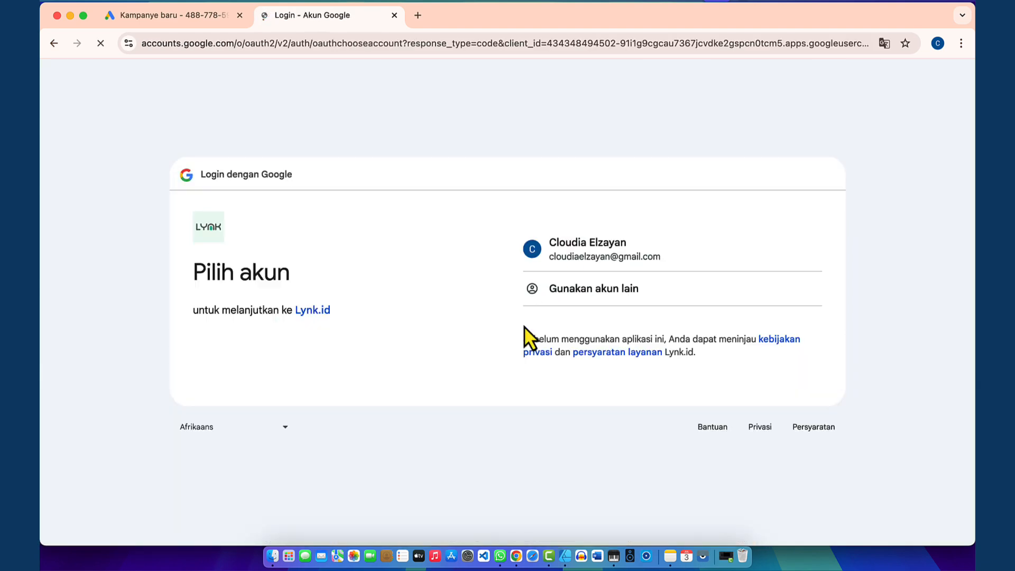
click(610, 243)
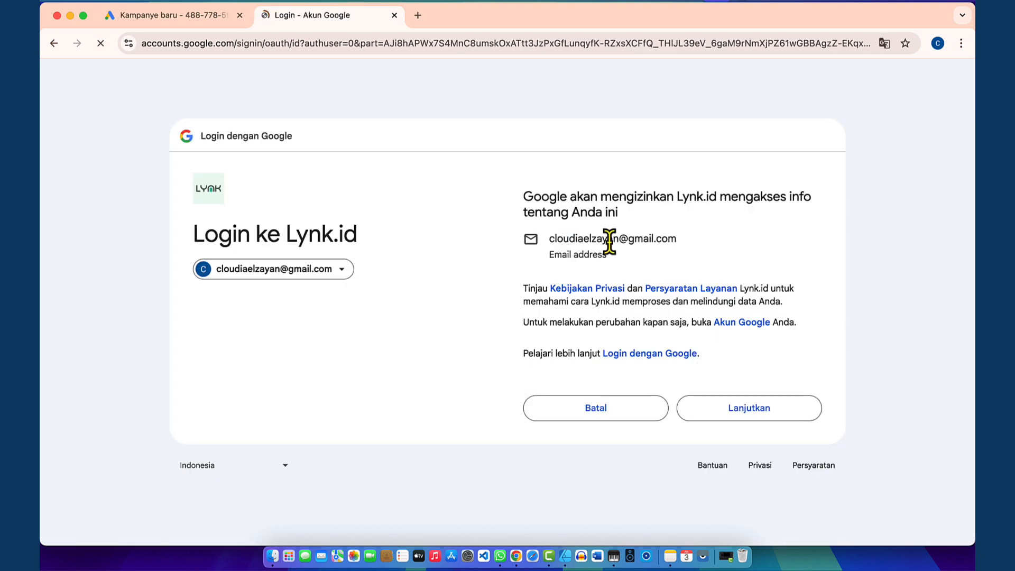
click(749, 408)
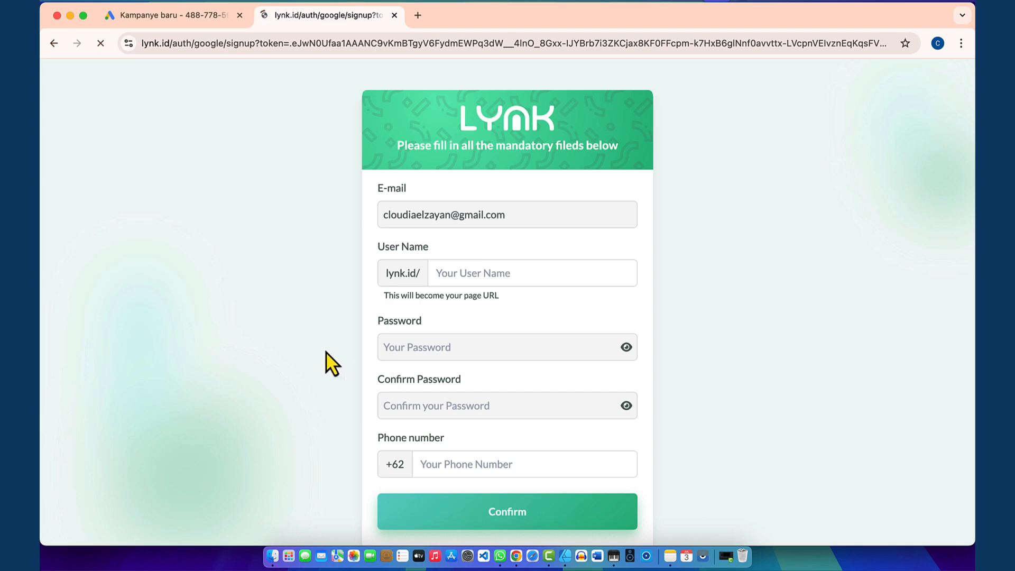
Step: Enter metaclodia as the page User Name
scroll(326, 351, down, 2)
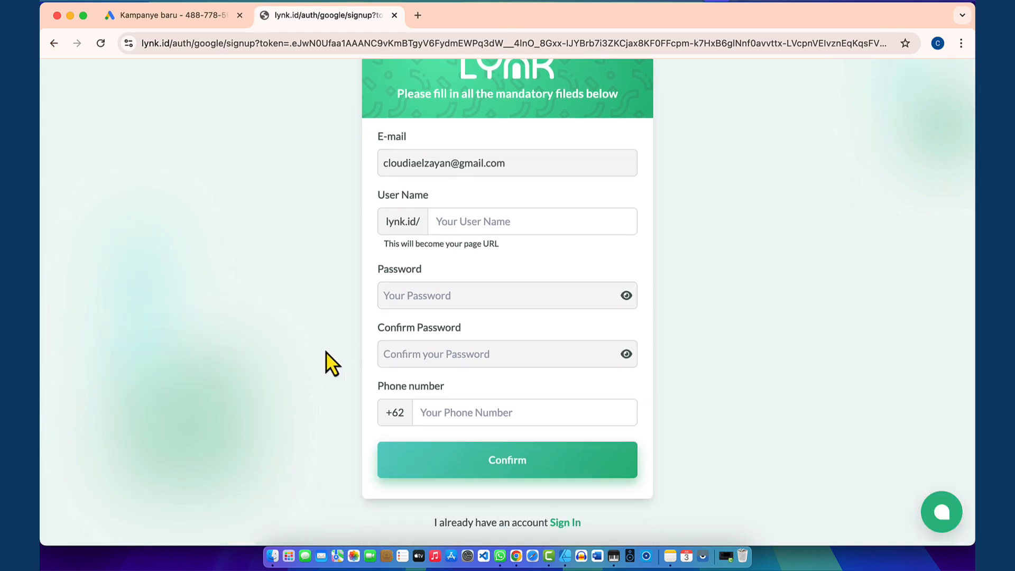
scroll(325, 364, up, 1)
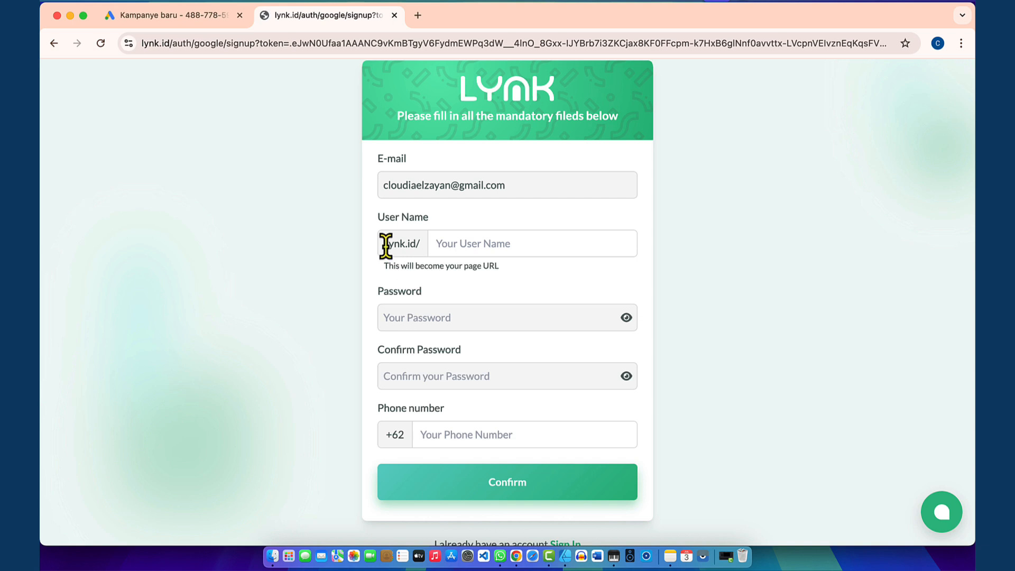
drag(386, 245, 414, 242)
click(456, 244)
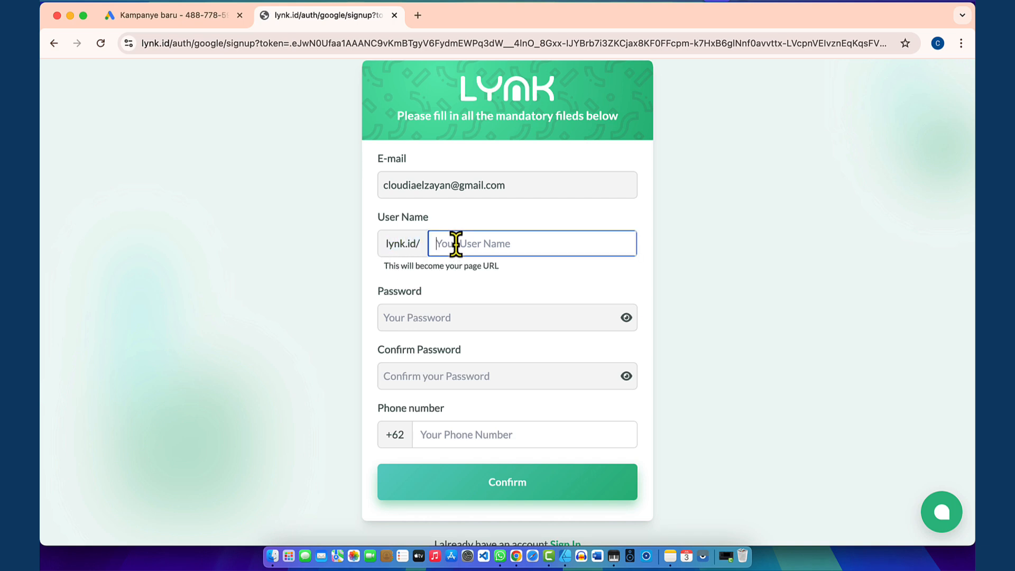
text(metaclodia)
click(324, 276)
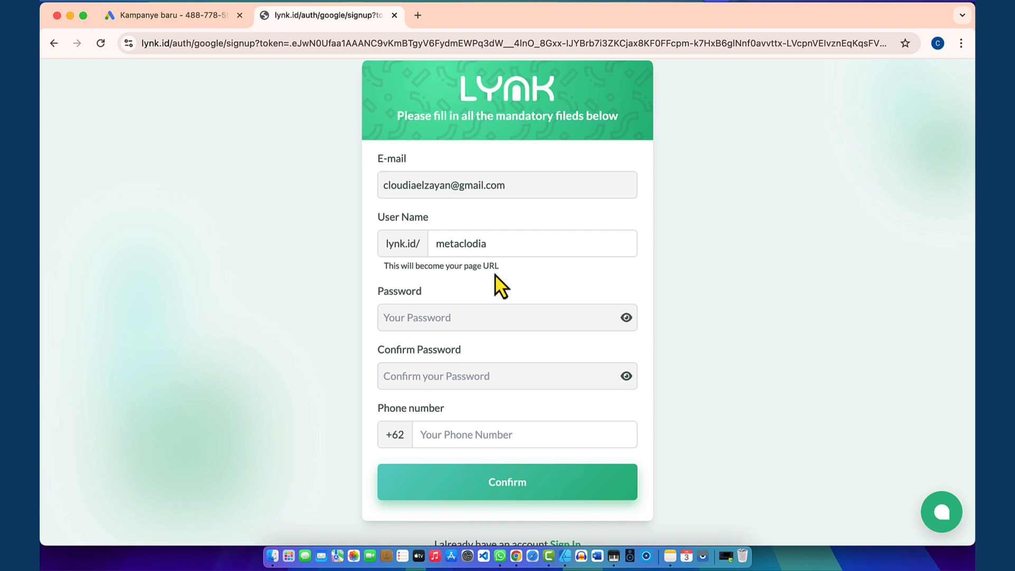
Step: Enter your own password and confirm it, declining Chrome's suggested strong password
click(402, 317)
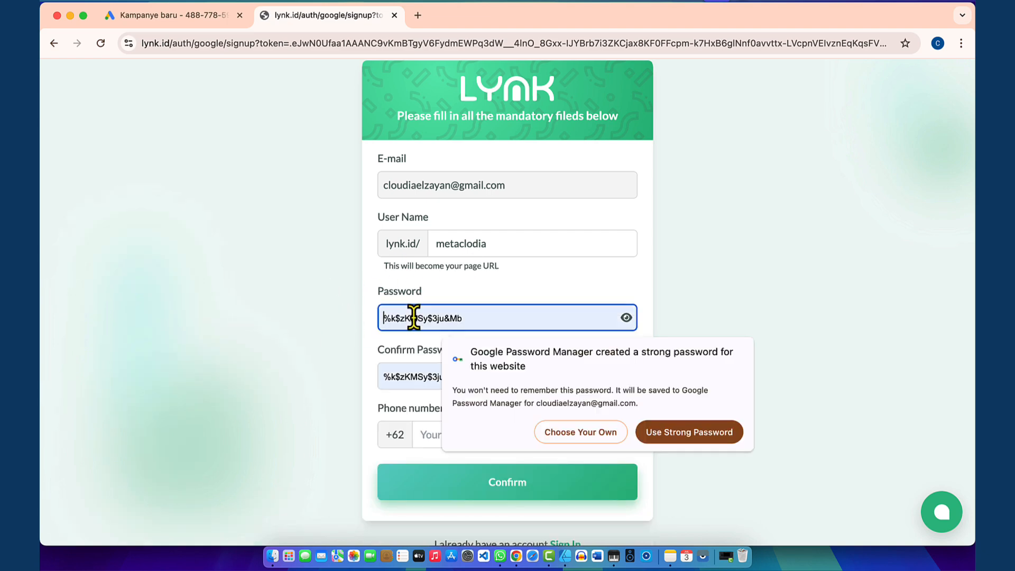
click(335, 333)
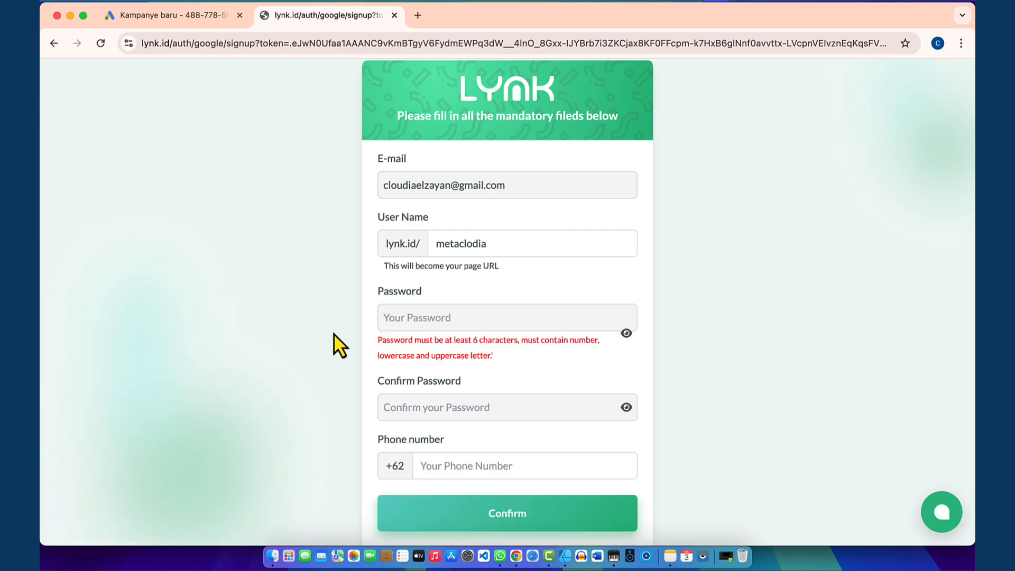
click(398, 317)
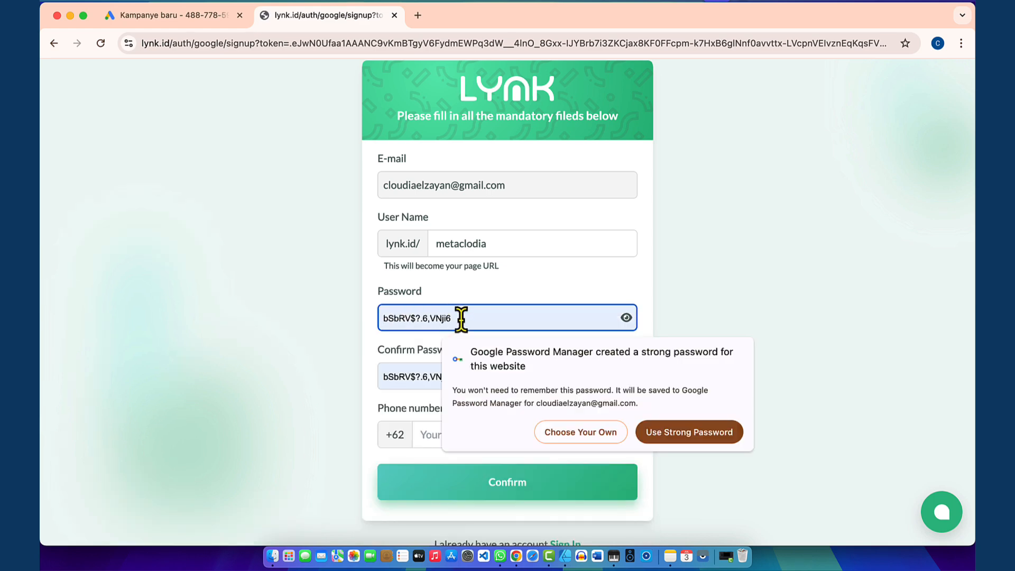
text(•••)
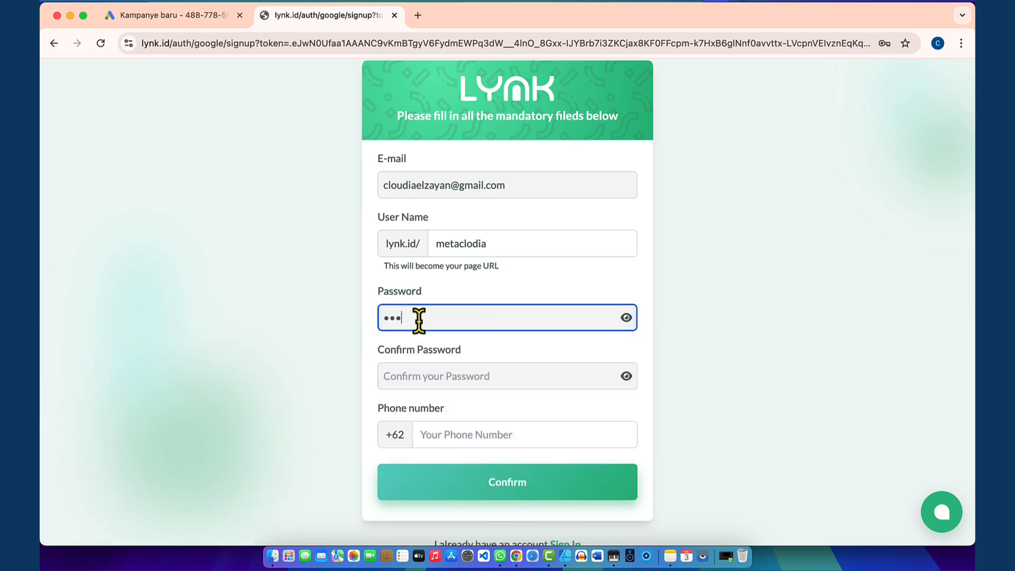
text(•••••)
key(Tab)
text(••••••••)
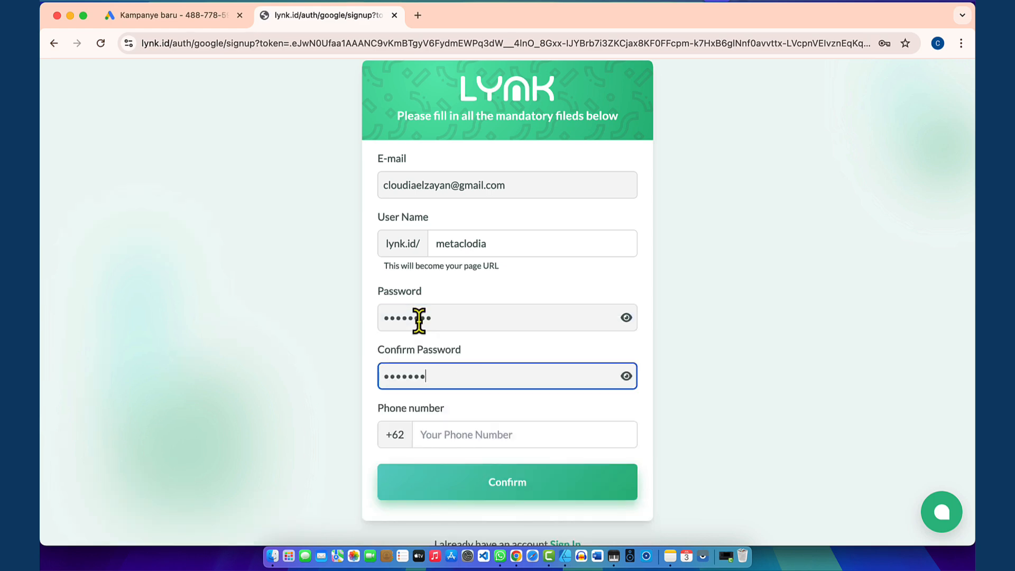
click(329, 387)
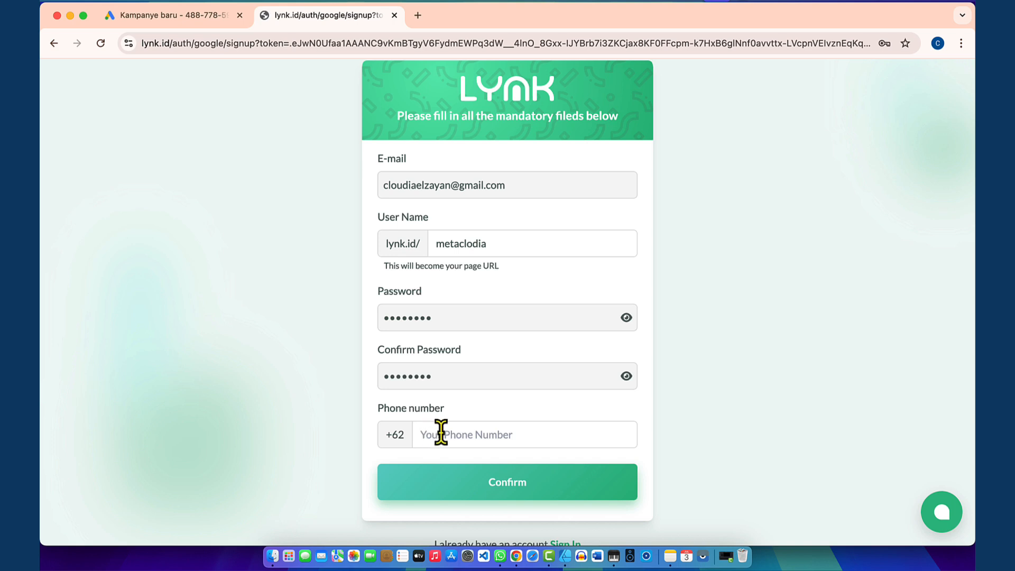
Step: Enter the phone number without its leading zero and confirm the sign-up form
click(449, 434)
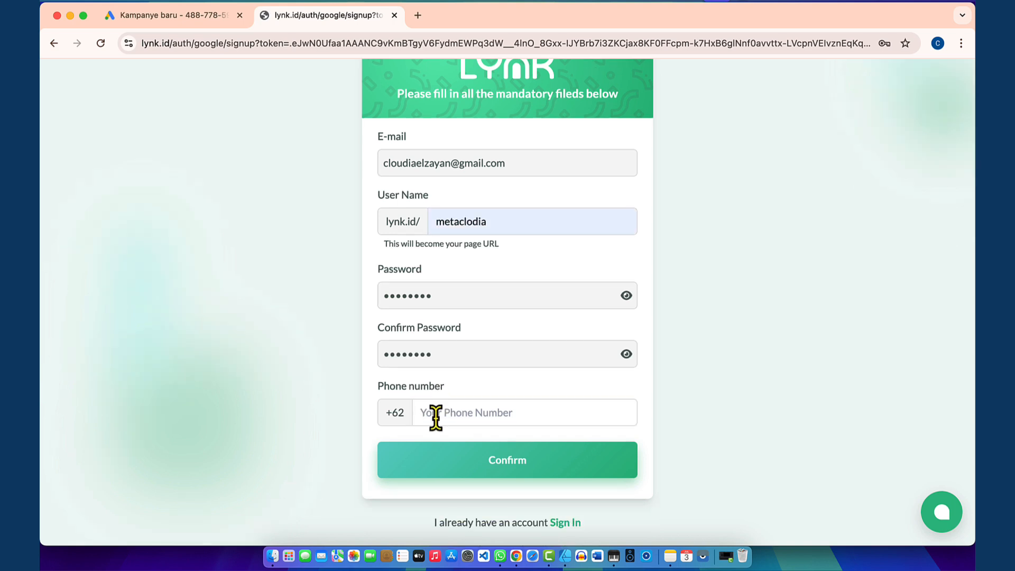
click(434, 416)
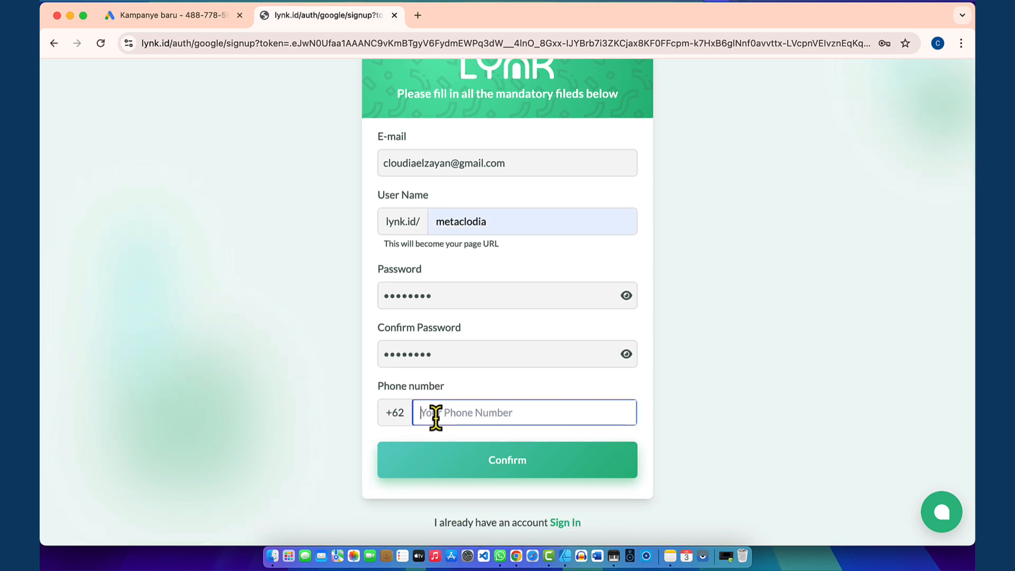
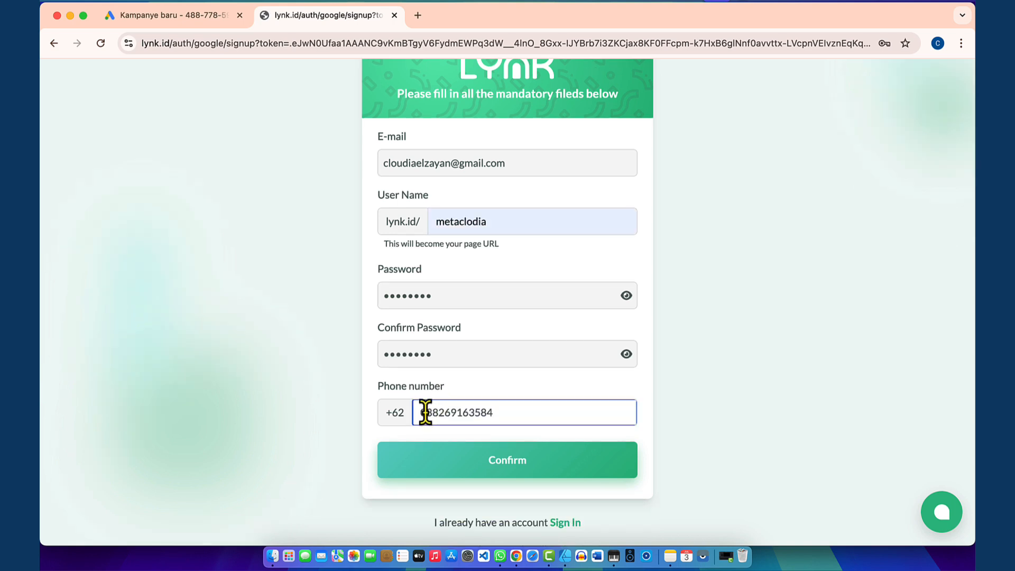
click(426, 412)
key(BackSpace)
click(290, 392)
click(475, 465)
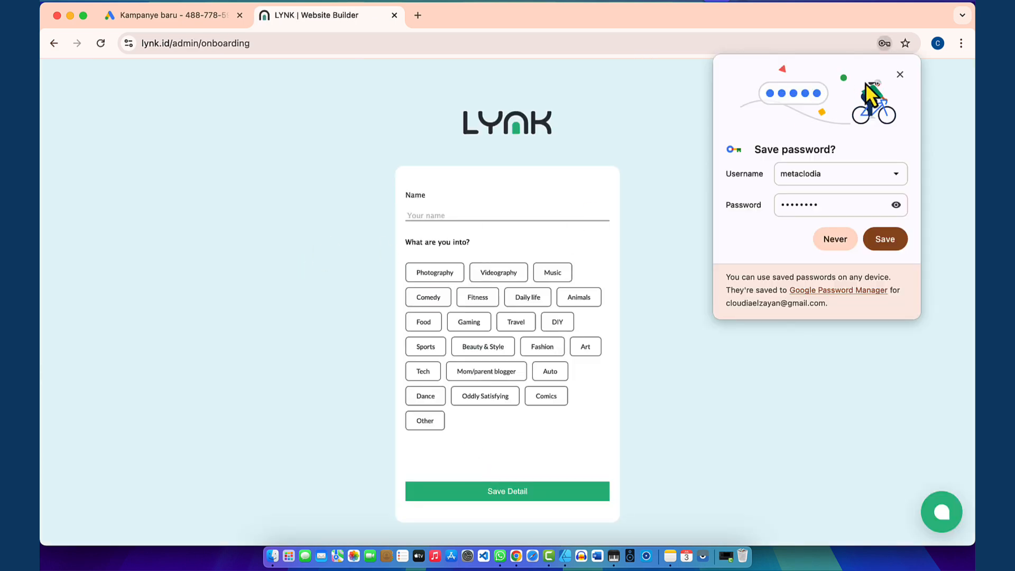
Step: Enter a display name, choose the Other interest, and save the onboarding details
click(900, 74)
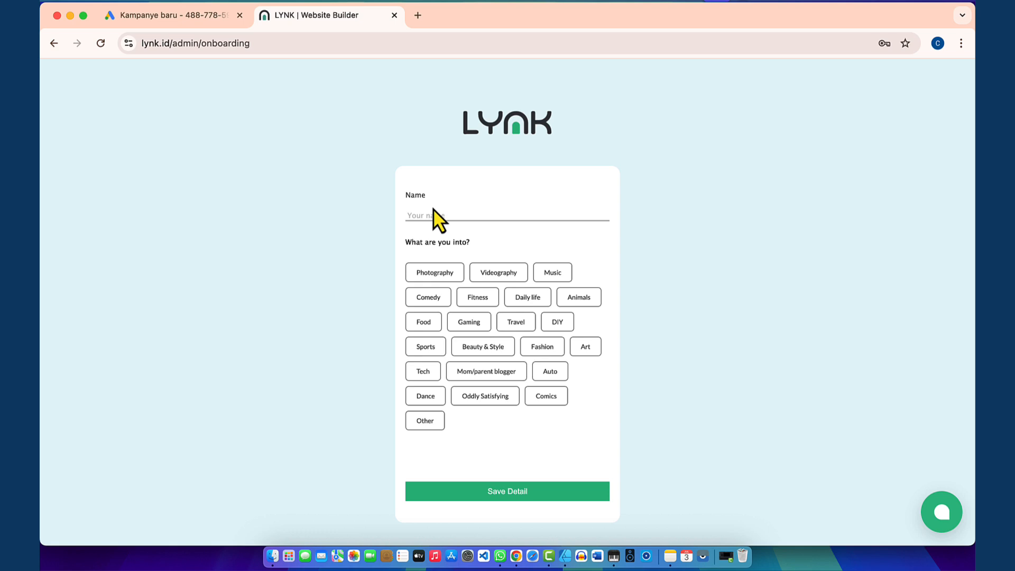
click(421, 213)
text(Jian)
click(423, 422)
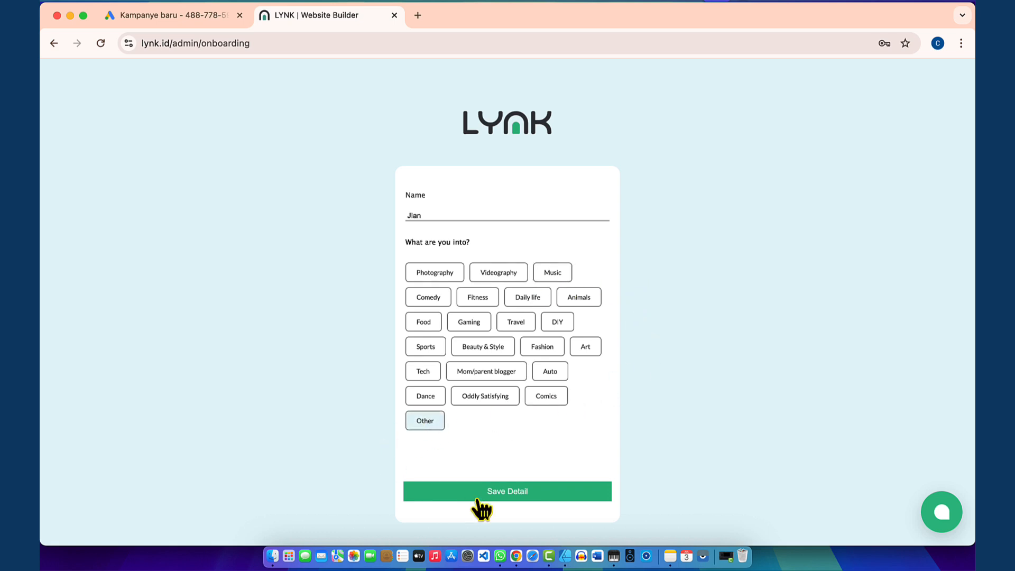
click(531, 490)
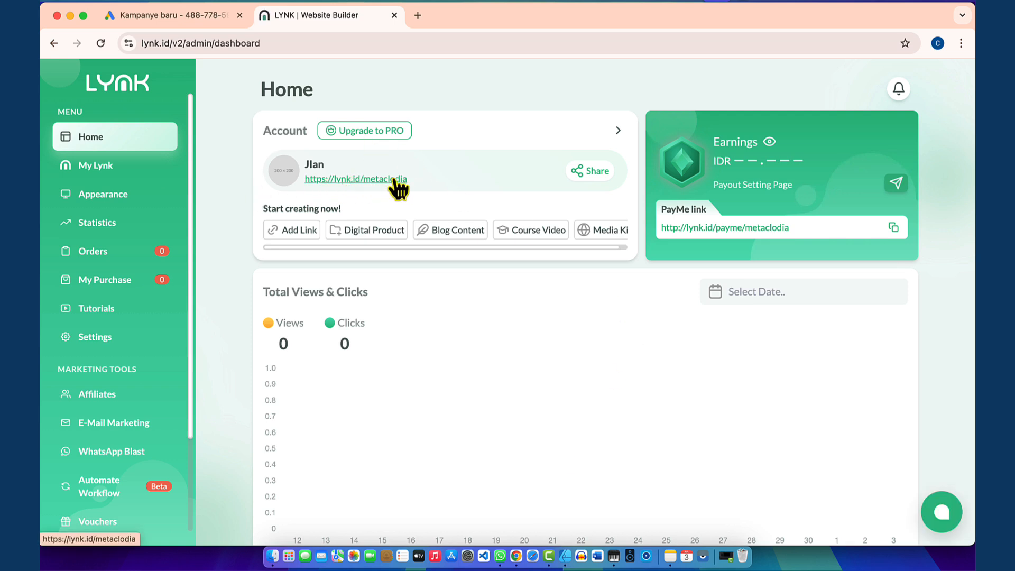
Step: Open the public metaclodia profile in a new tab and copy its full https address
click(365, 180)
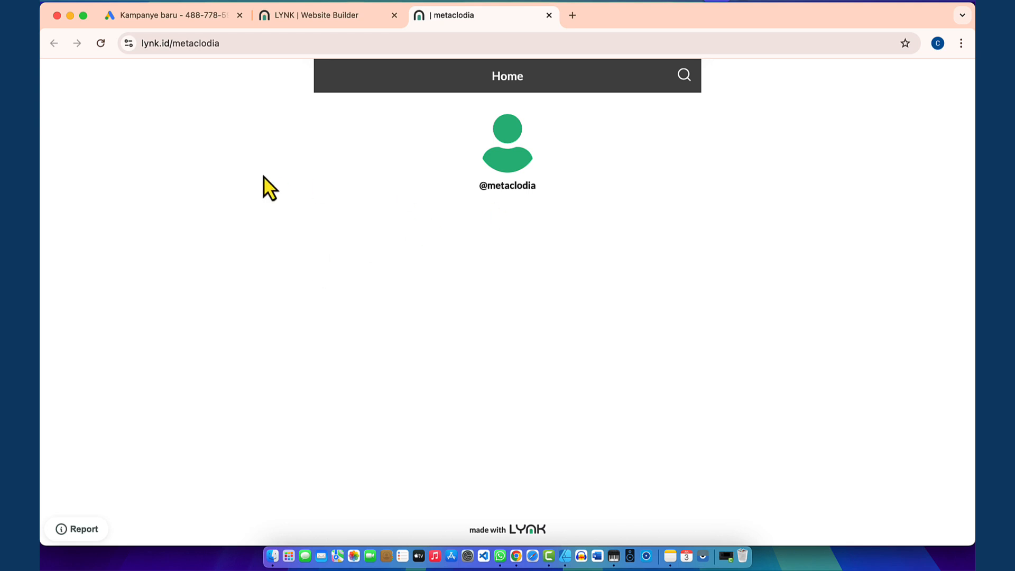
click(227, 43)
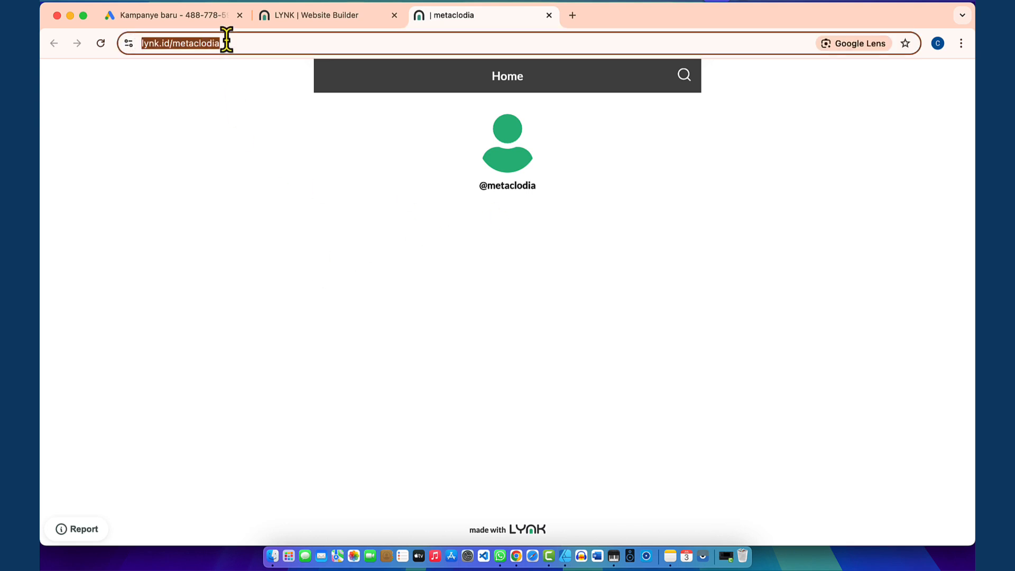
click(240, 42)
triple_click(262, 43)
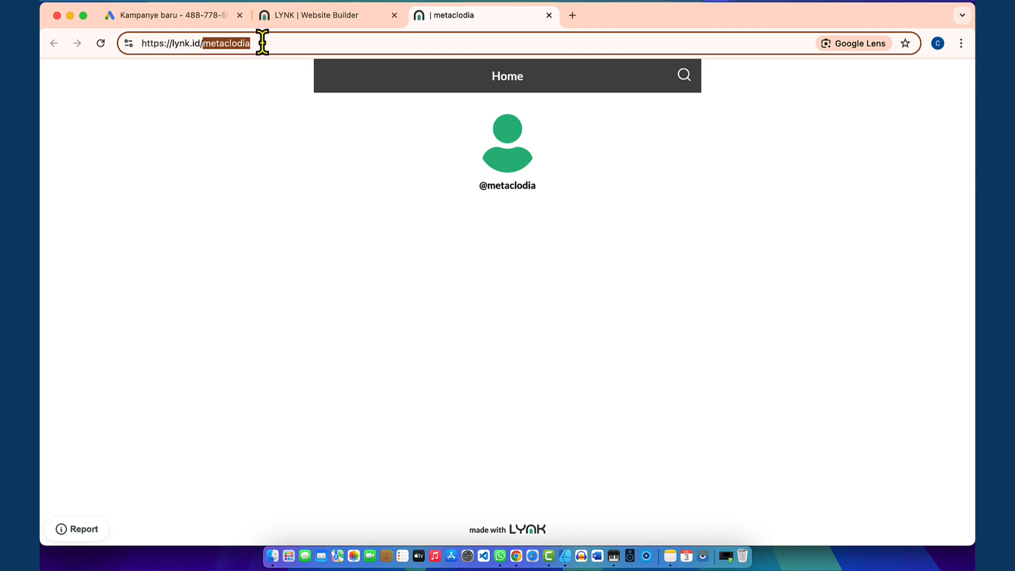
right_click(228, 44)
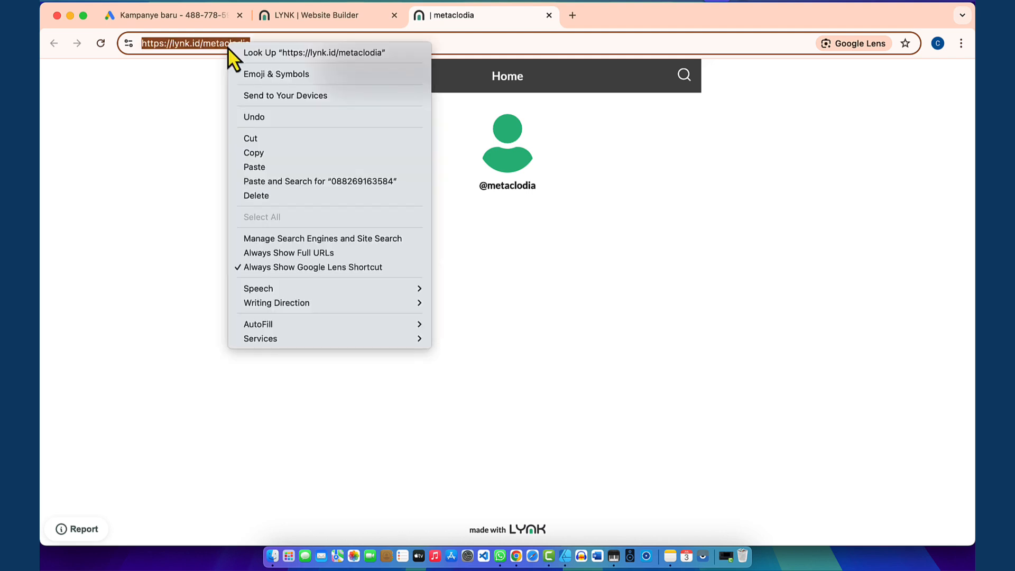
click(251, 149)
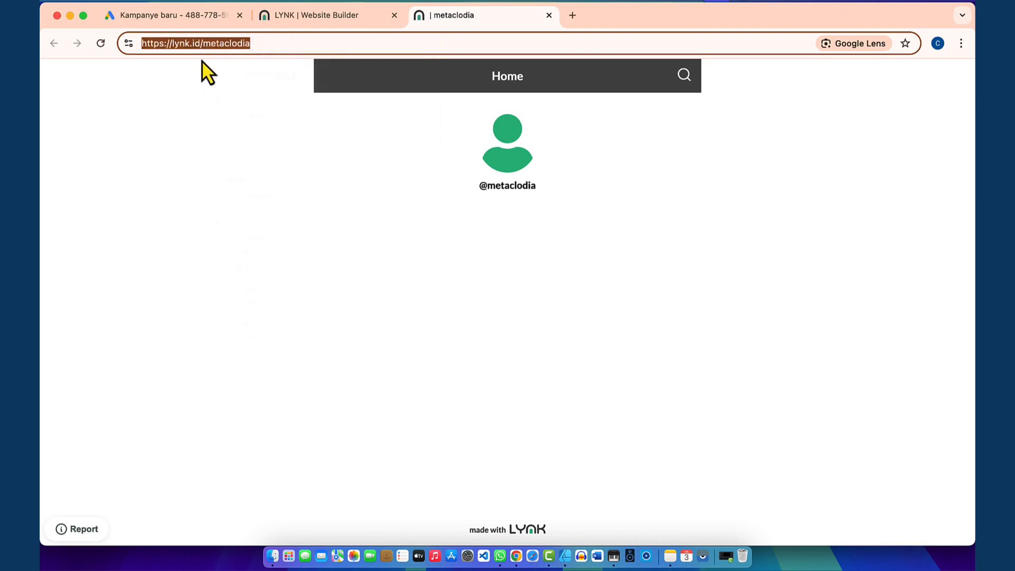
click(207, 16)
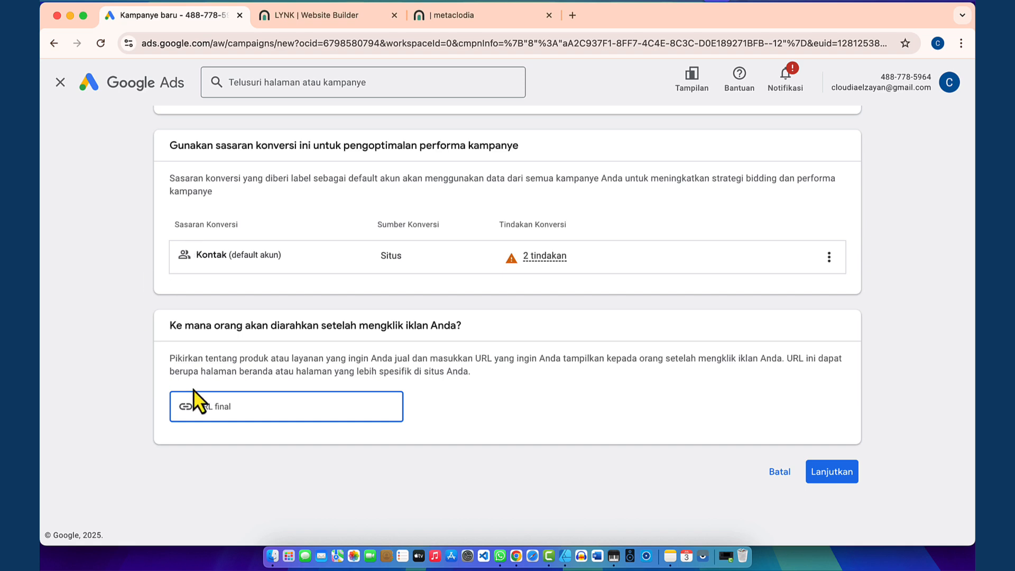
right_click(214, 407)
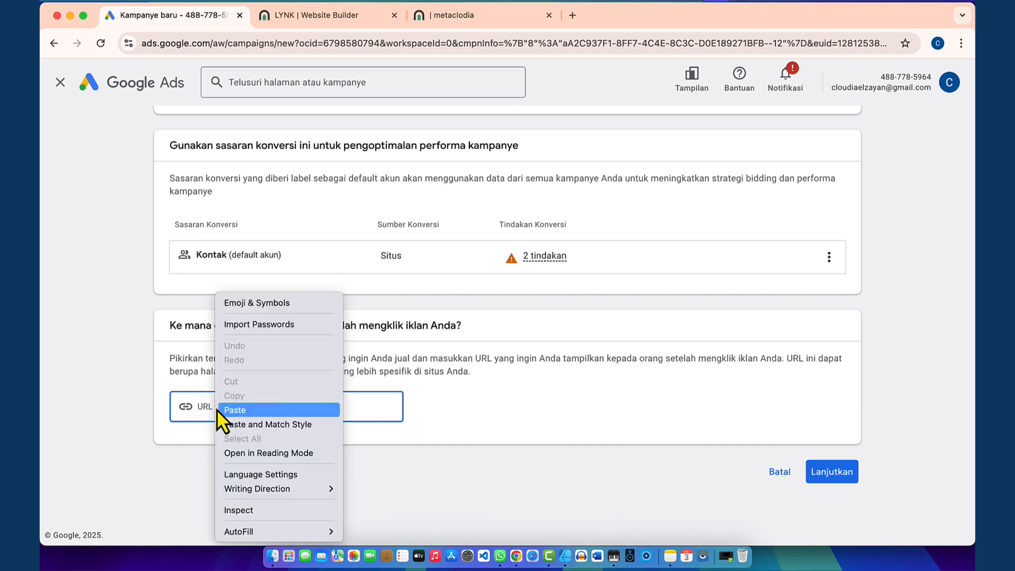
click(232, 411)
click(107, 396)
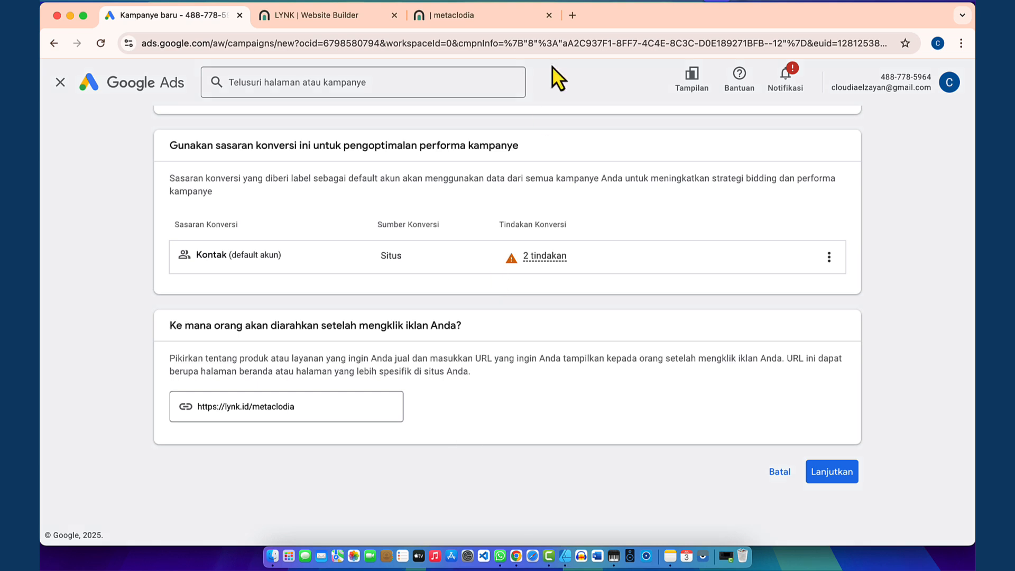
click(501, 18)
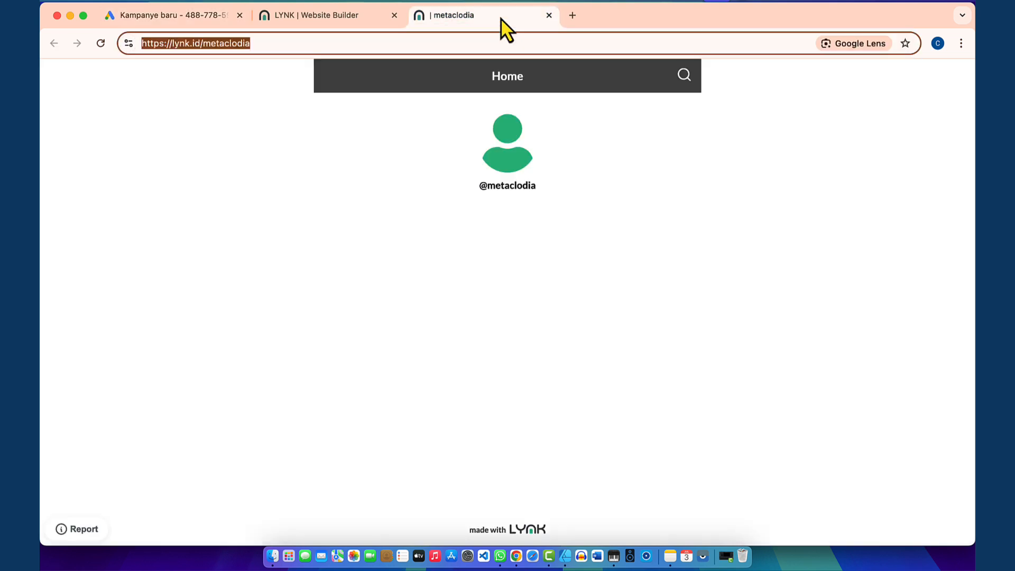
Step: Open the My Lynk editor from the Lynk admin tab and show the Add new block choices
click(492, 211)
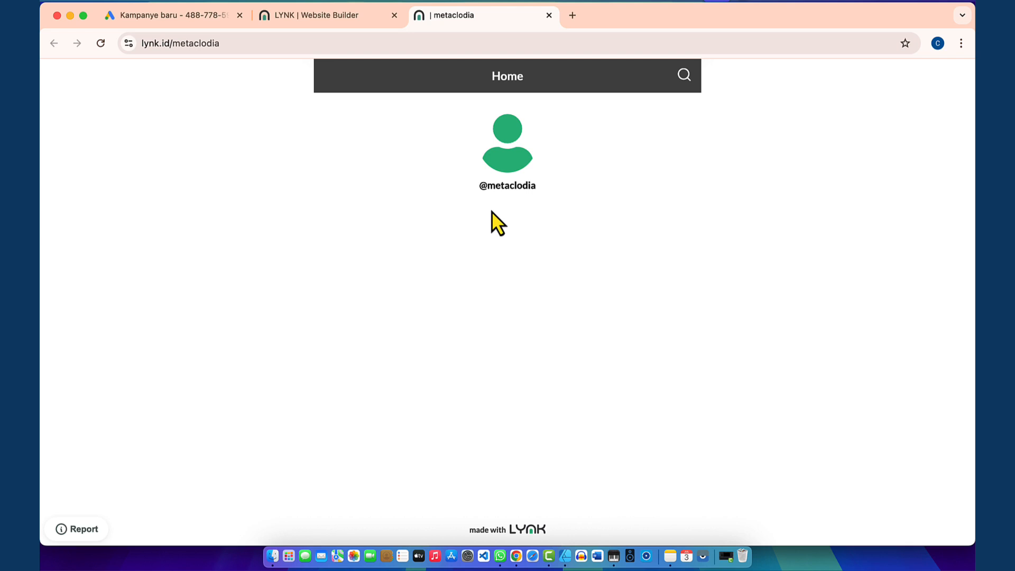
click(307, 19)
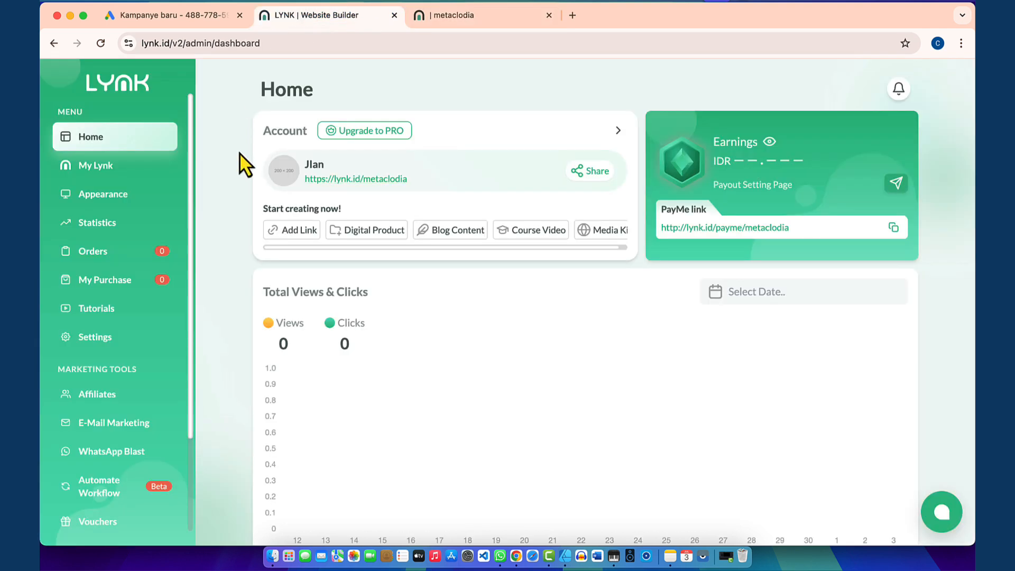
click(93, 167)
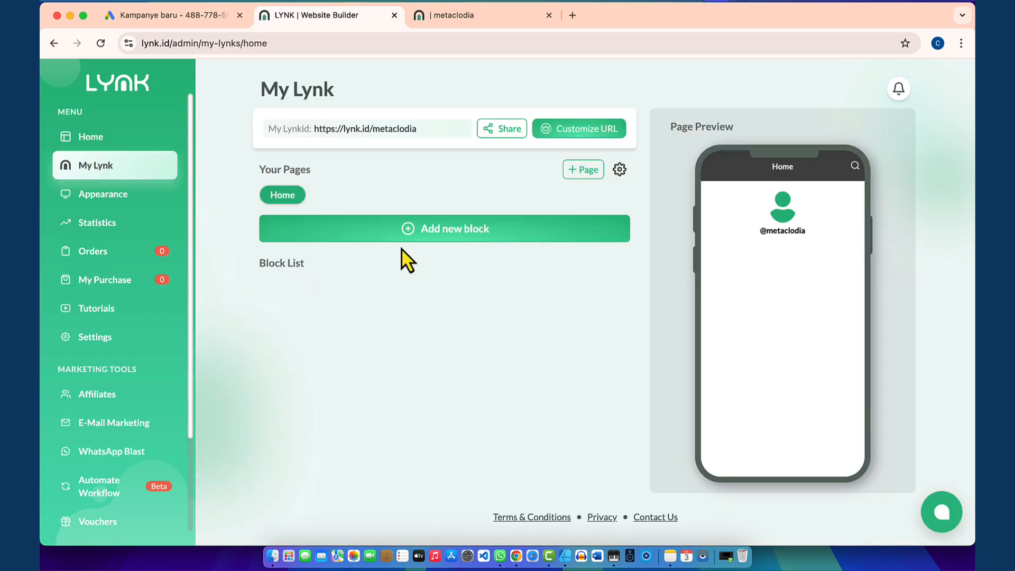
click(453, 238)
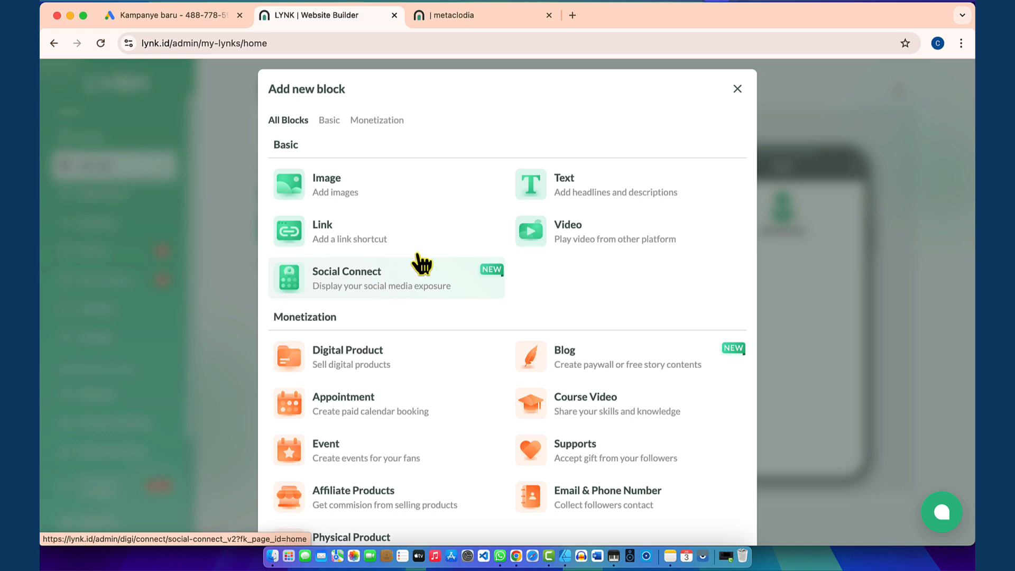
Step: Add a text block 'Jasa Pembuatan Website', centred at size 24
click(567, 192)
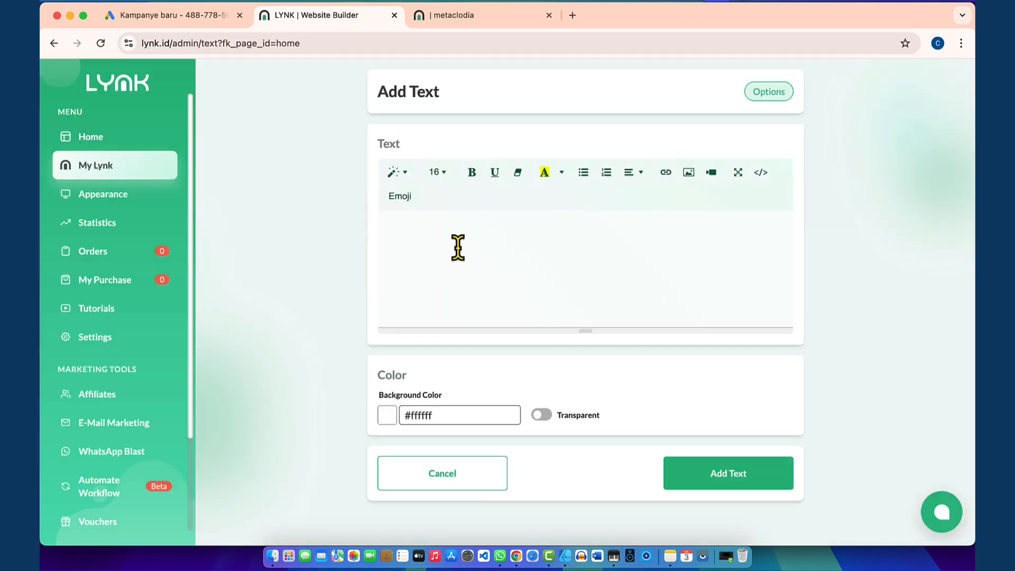
text(Jasa Pembuatan Website)
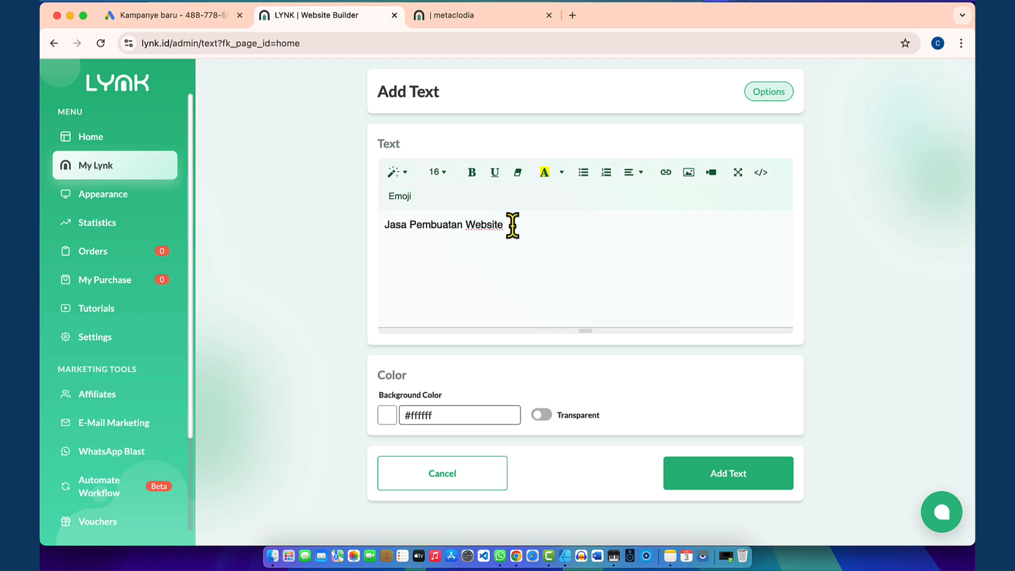
triple_click(512, 225)
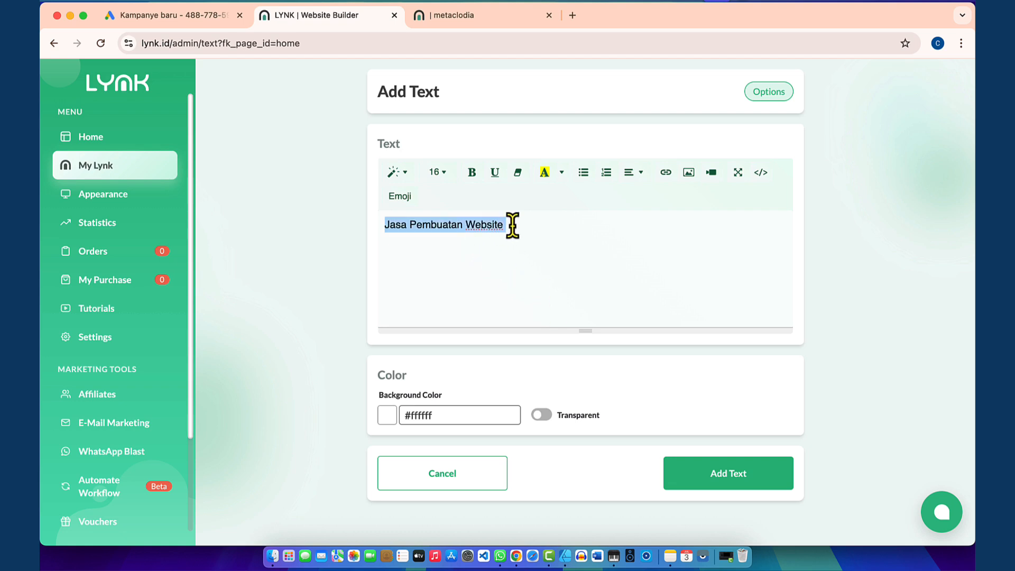
click(638, 182)
click(659, 197)
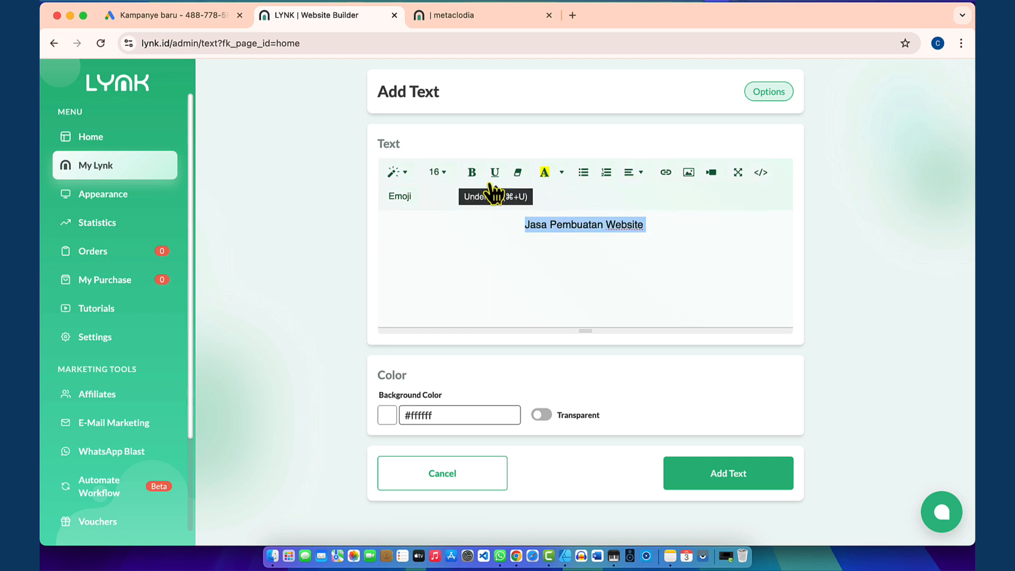
click(439, 172)
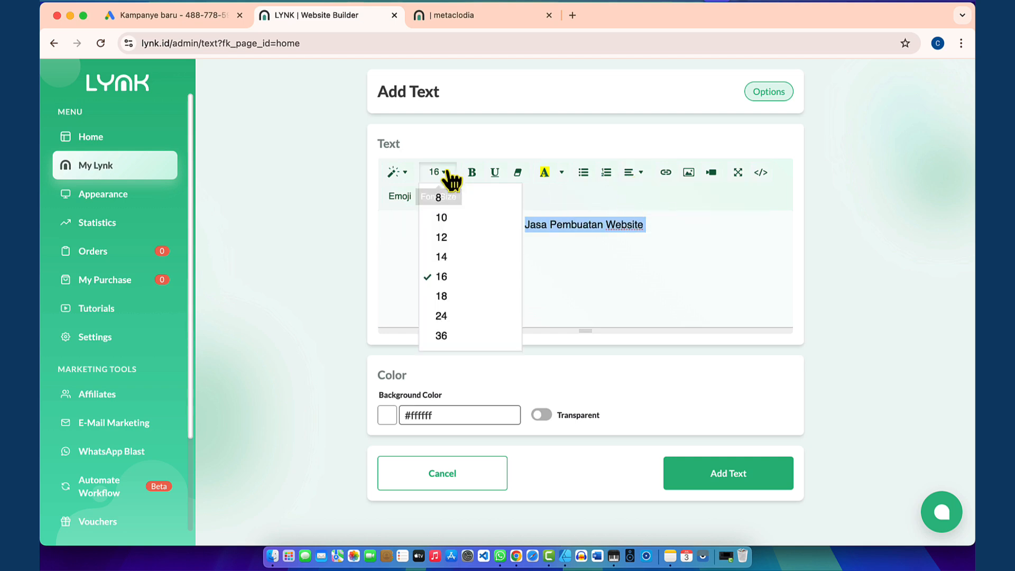
click(443, 316)
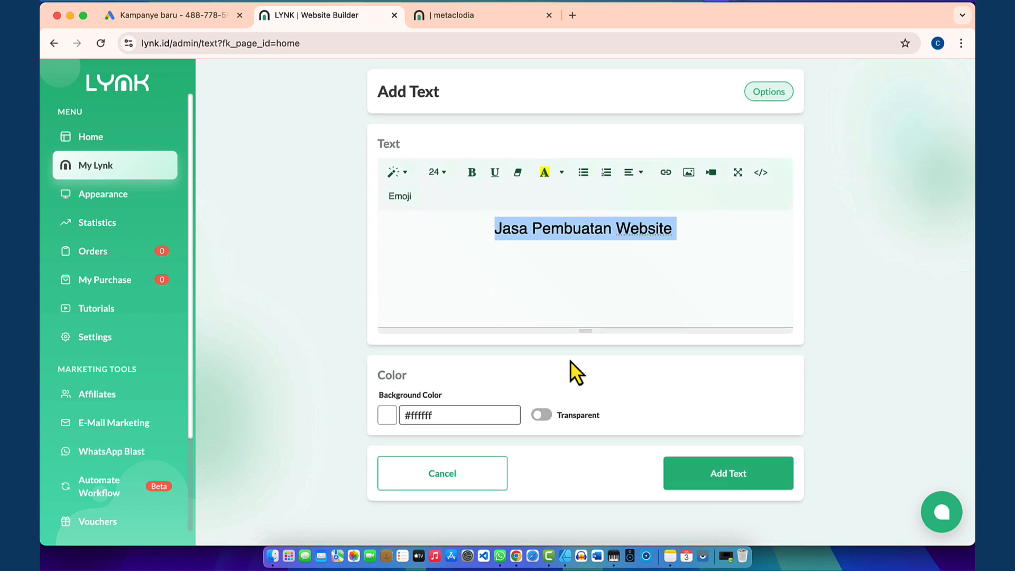
click(705, 482)
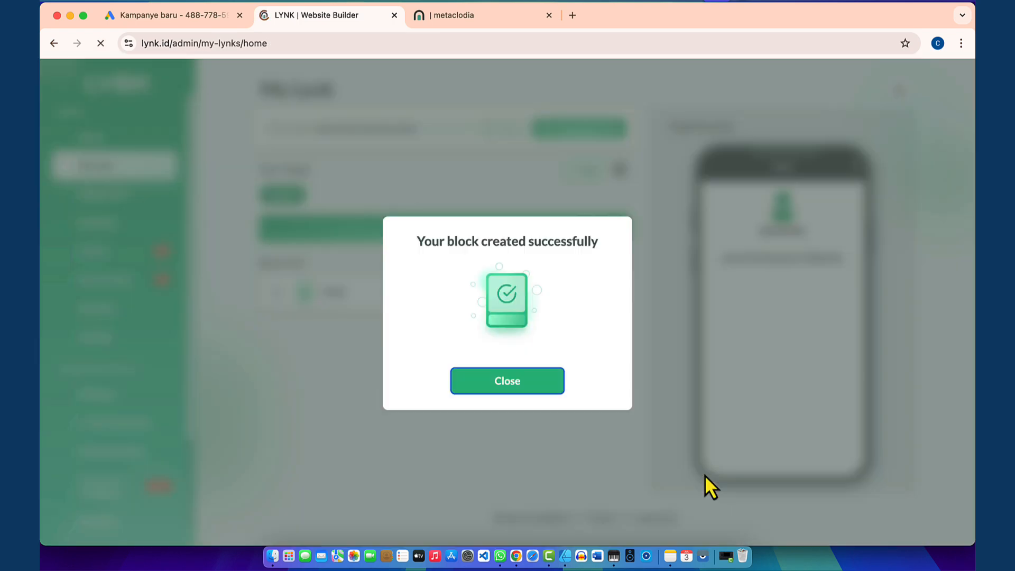
click(522, 371)
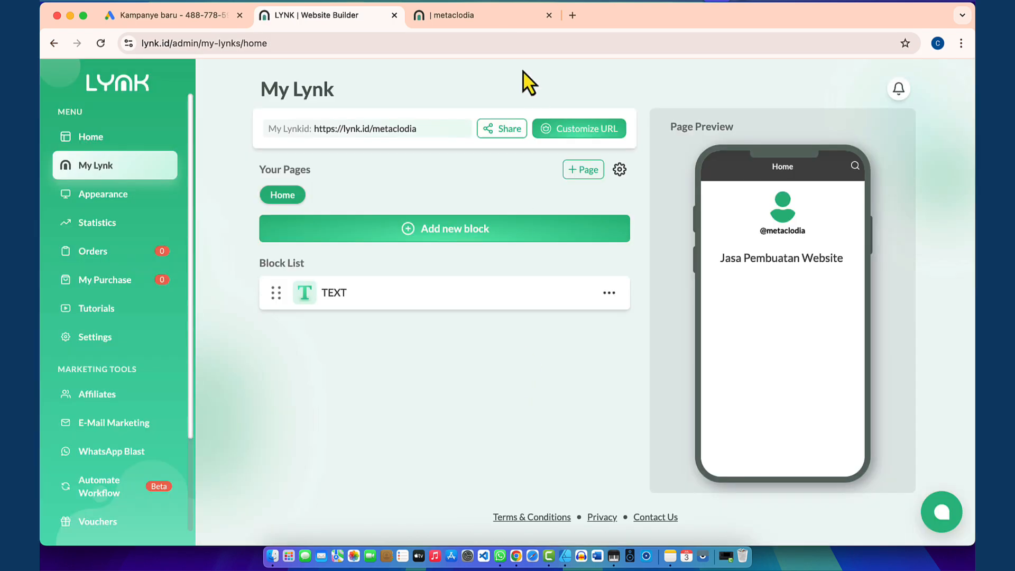
Step: Reload the public metaclodia page to confirm the new heading appears
click(484, 16)
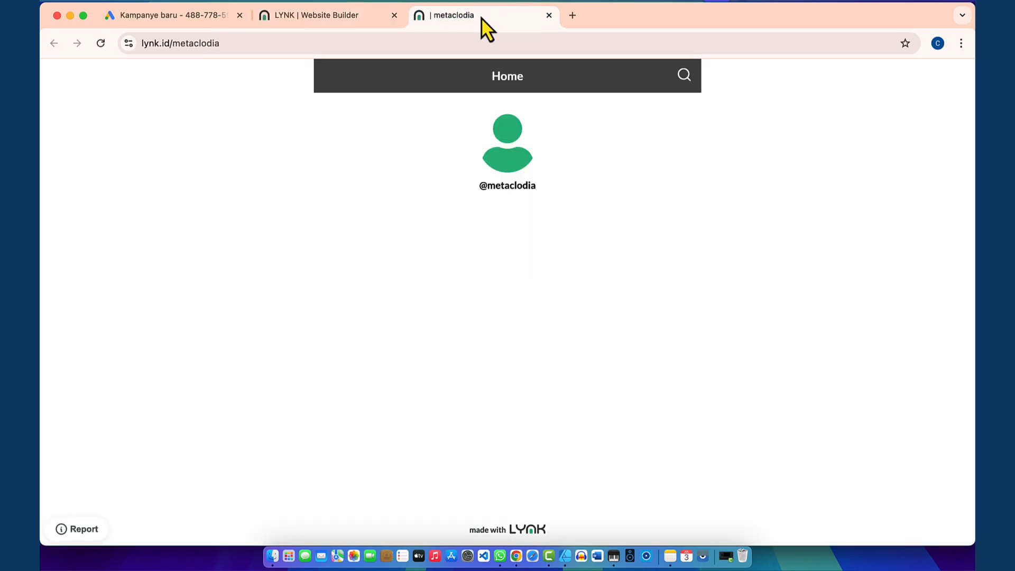
click(100, 43)
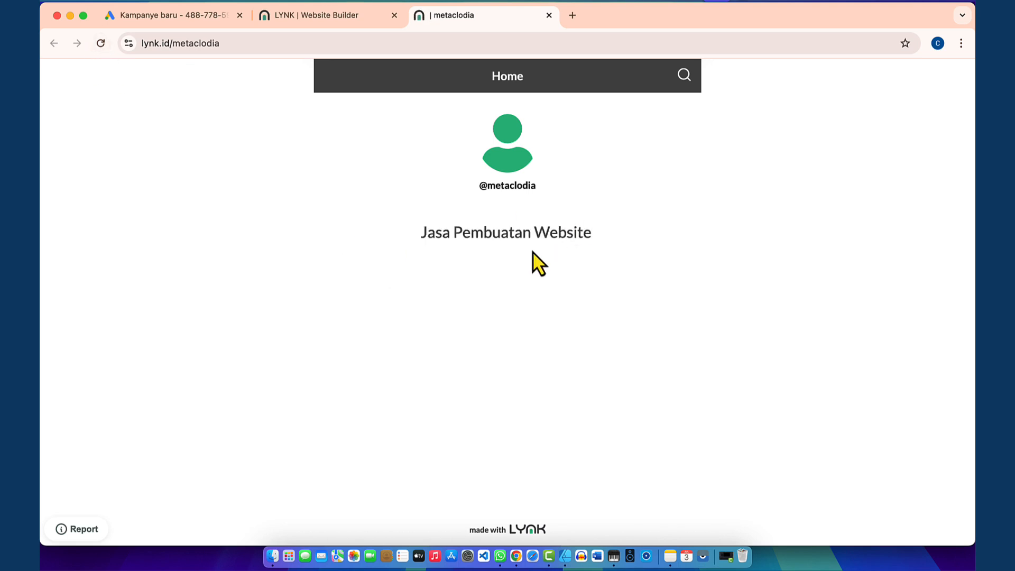
click(339, 18)
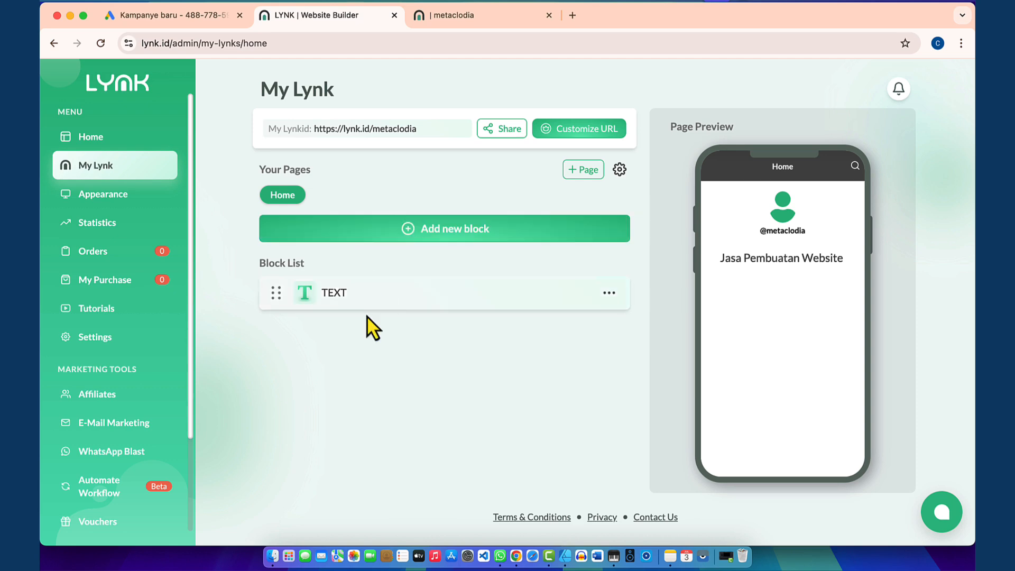
Step: Start an Image block and browse the Desktop files for a picture to upload
click(429, 231)
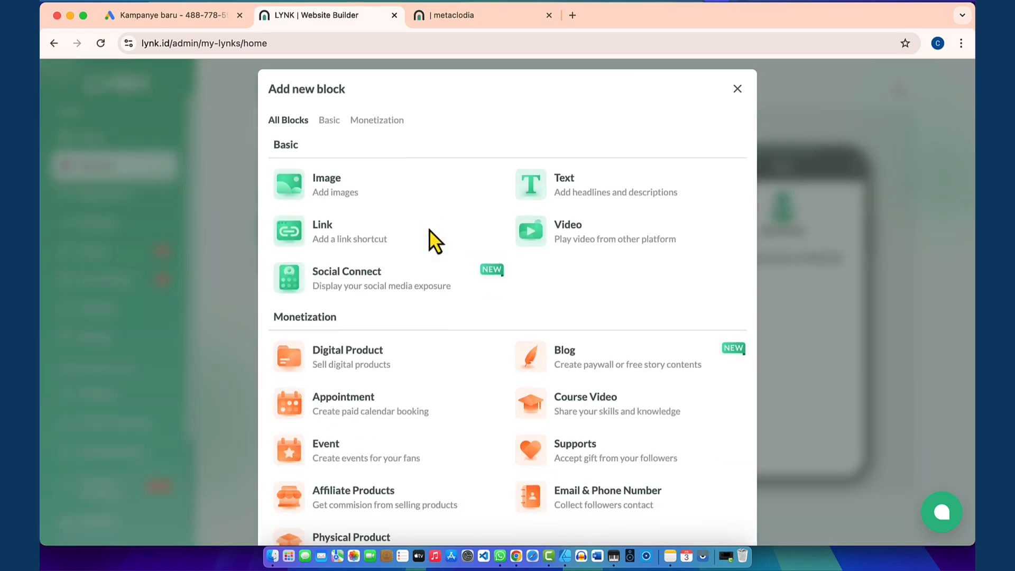
click(343, 180)
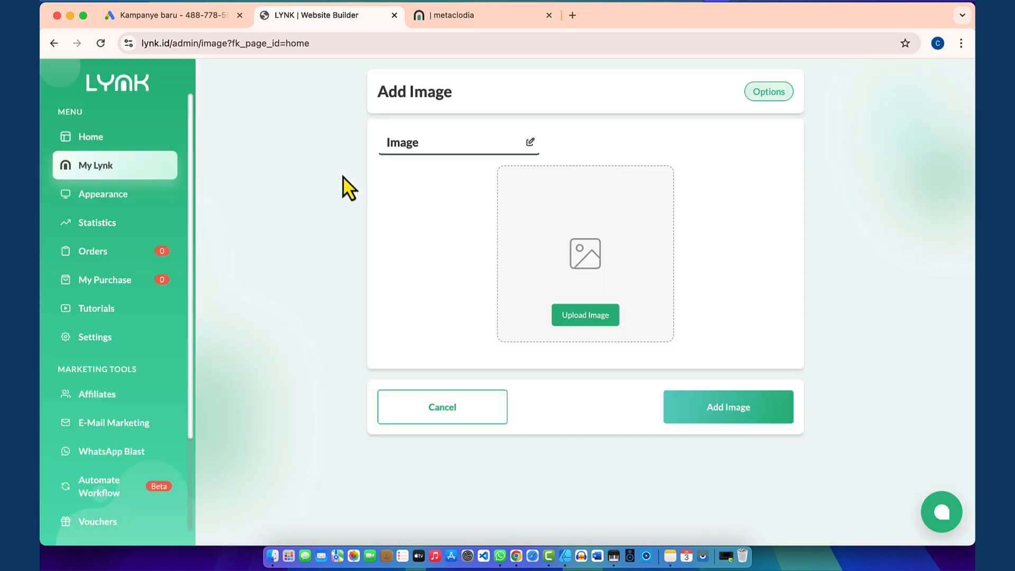
click(597, 315)
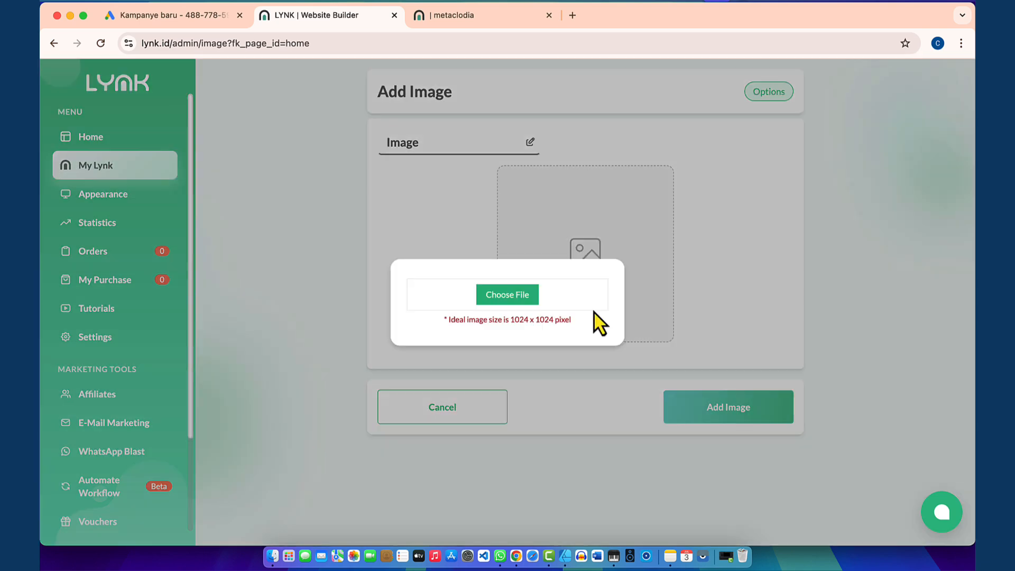
click(520, 299)
scroll(520, 297, down, 1)
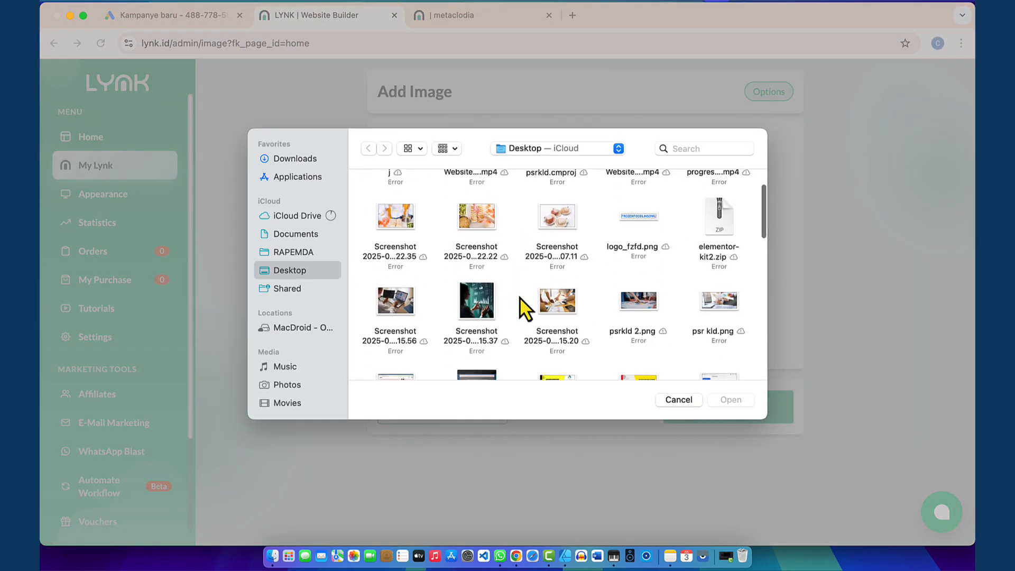
scroll(519, 296, down, 8)
scroll(519, 297, up, 10)
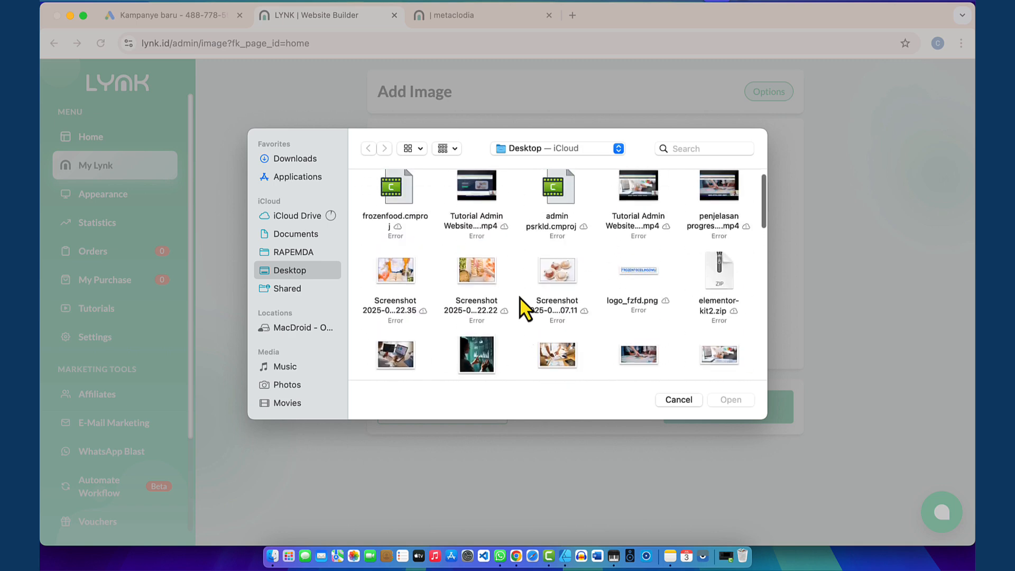
scroll(520, 297, down, 2)
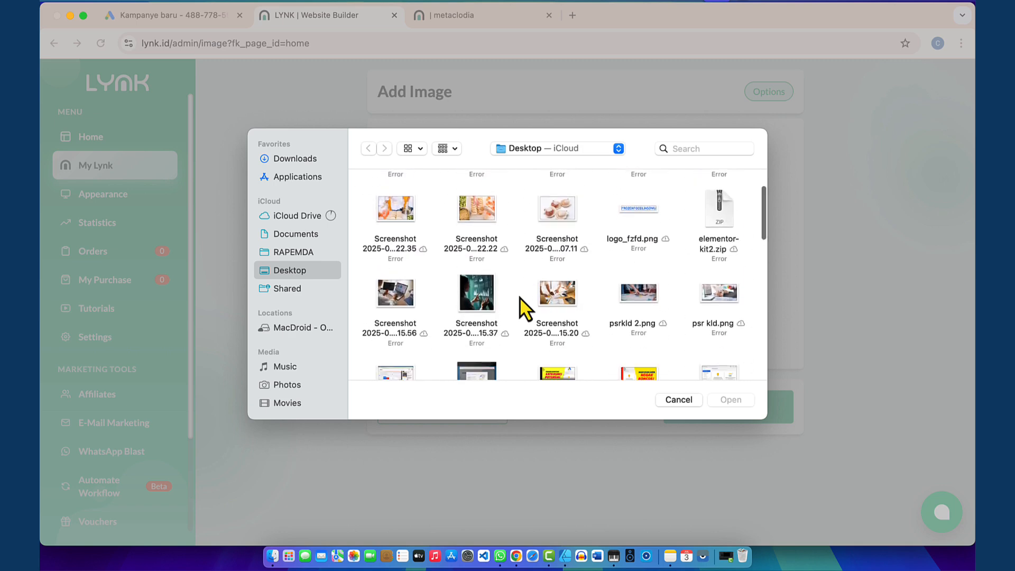
Step: Upload the laptop-with-charts screenshot, crop it, and add the image block
click(397, 291)
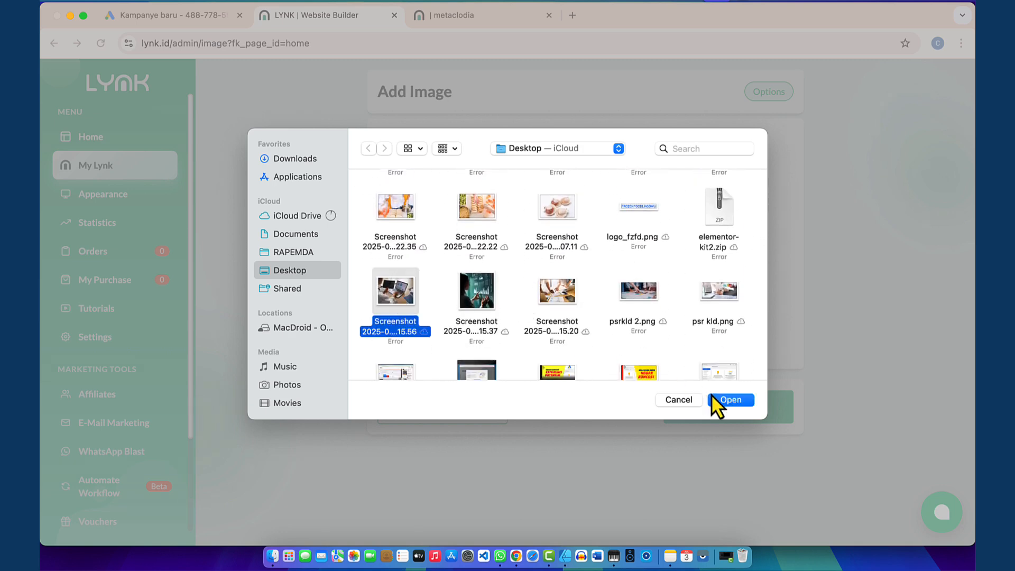
click(725, 401)
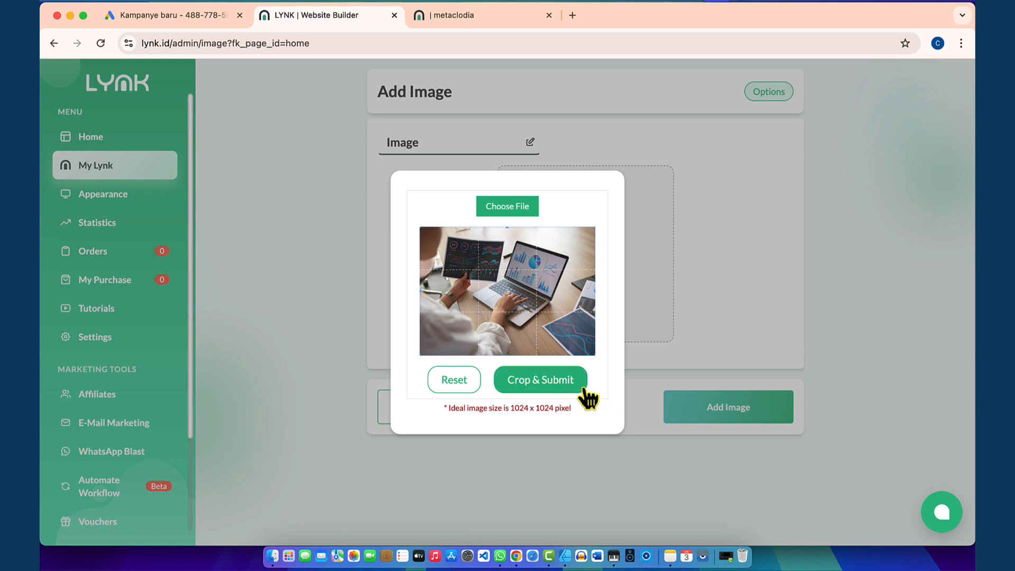
click(543, 392)
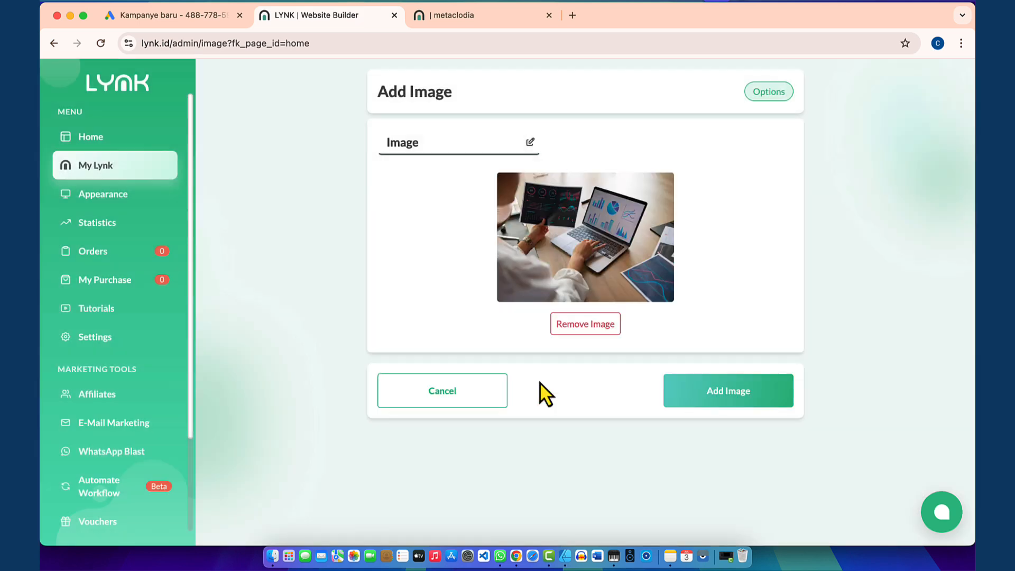
click(730, 397)
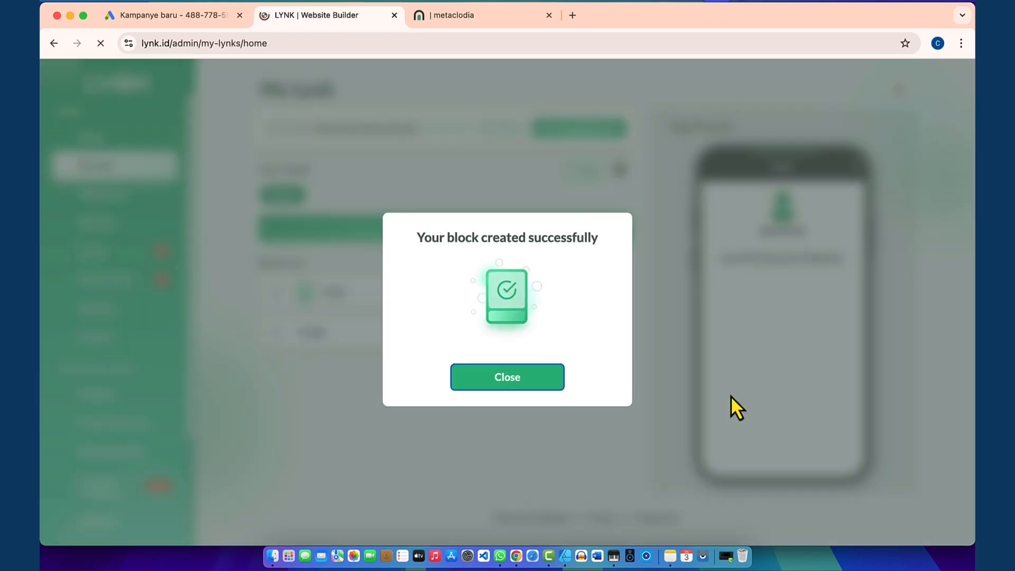
click(513, 371)
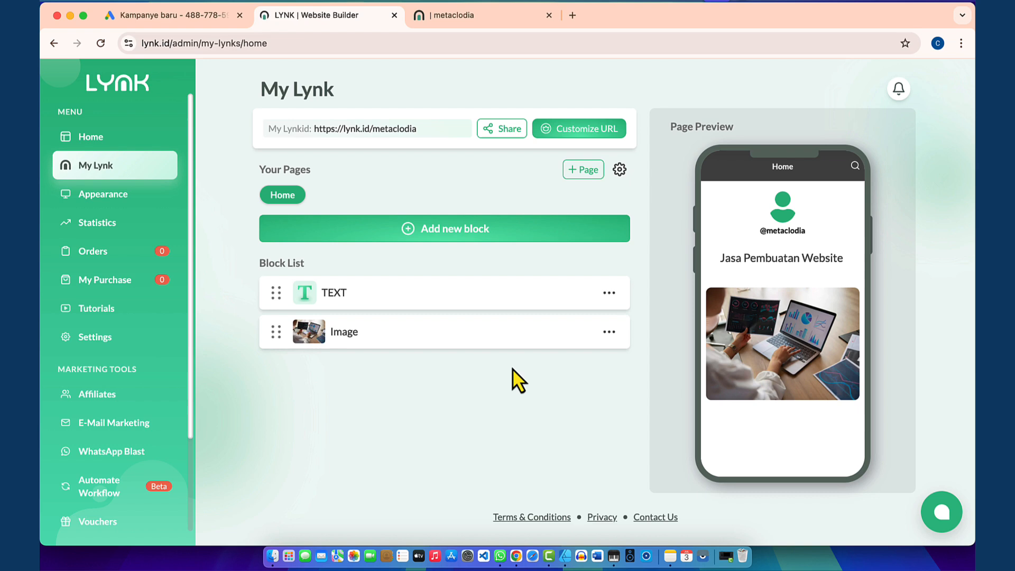
click(476, 20)
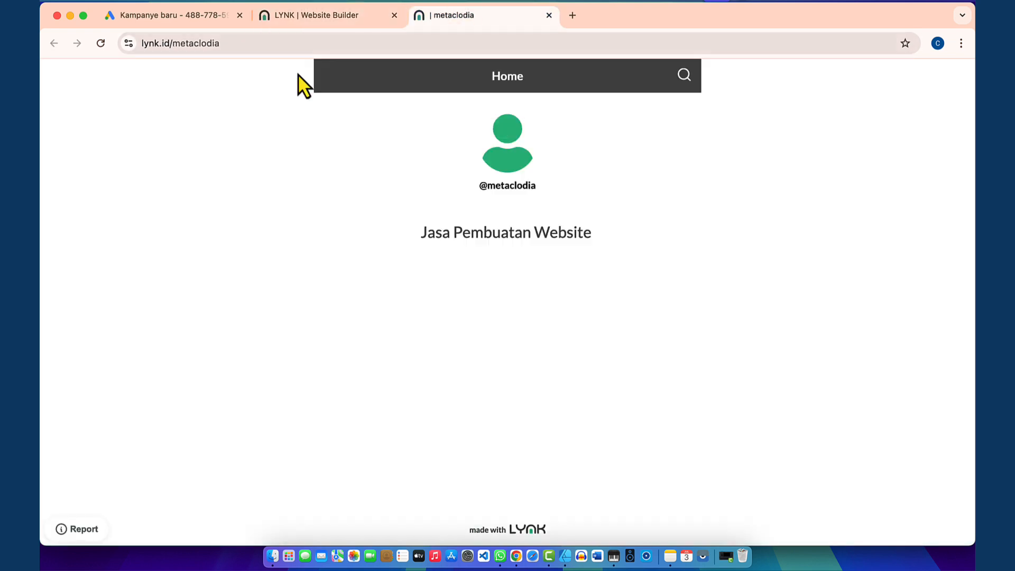
click(100, 44)
scroll(453, 360, down, 3)
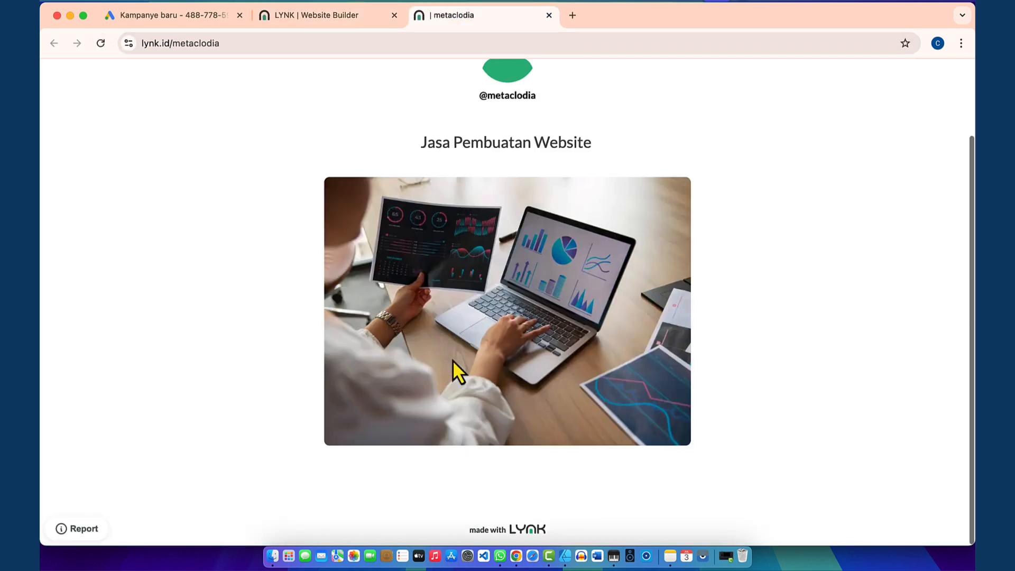
scroll(452, 361, down, 3)
scroll(453, 359, up, 3)
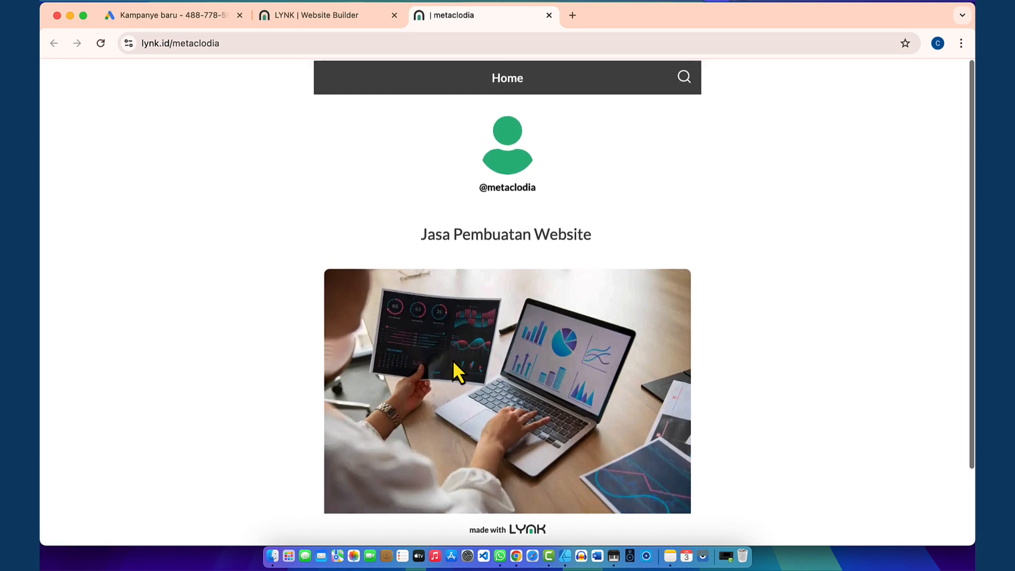
scroll(452, 359, down, 3)
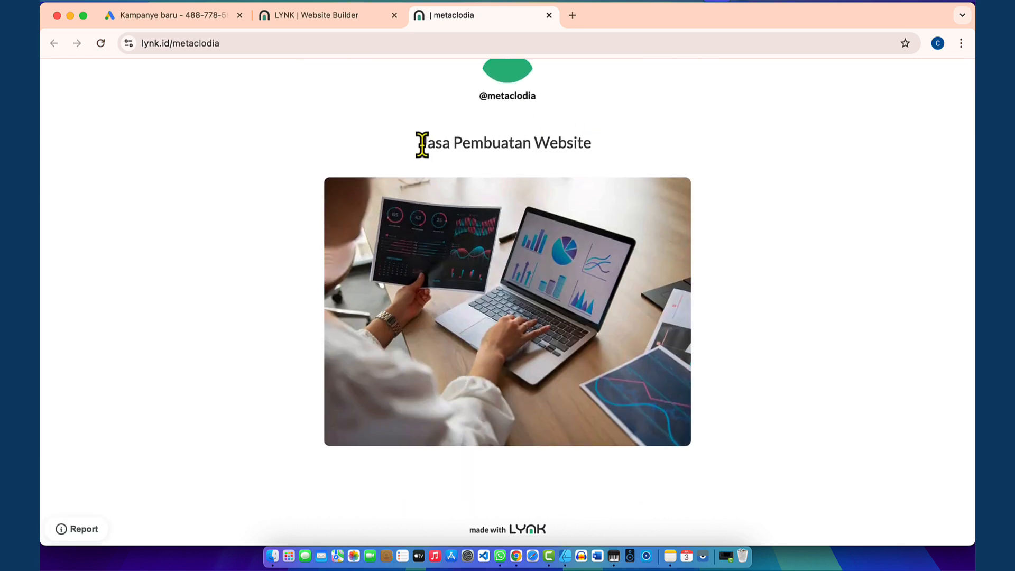
drag(419, 142, 572, 148)
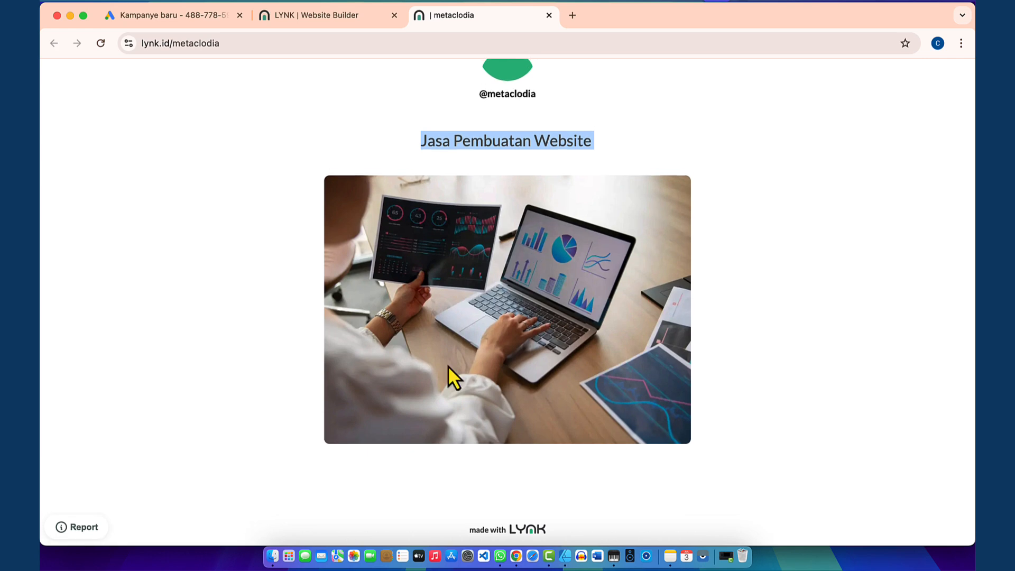
click(490, 472)
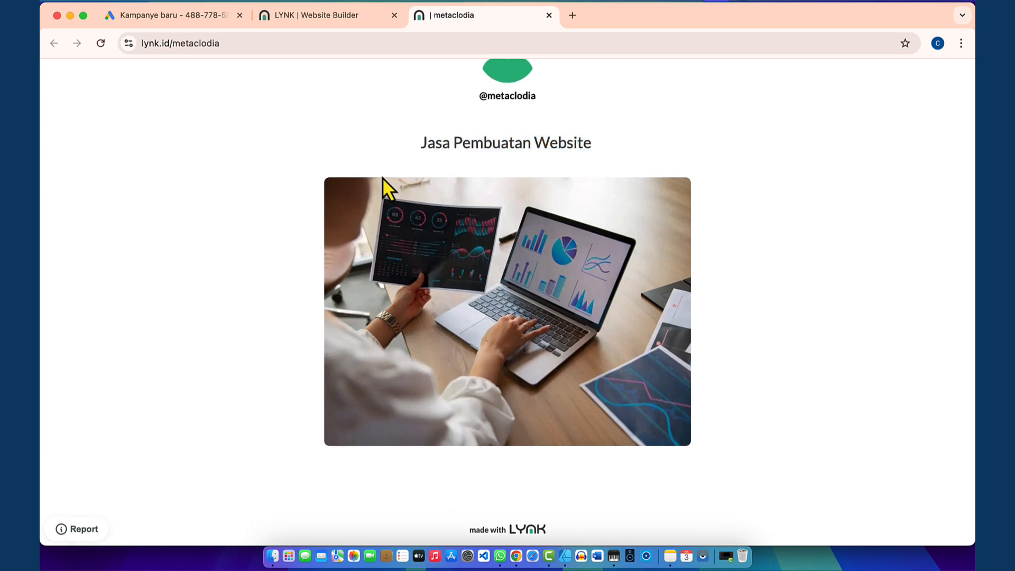
click(317, 17)
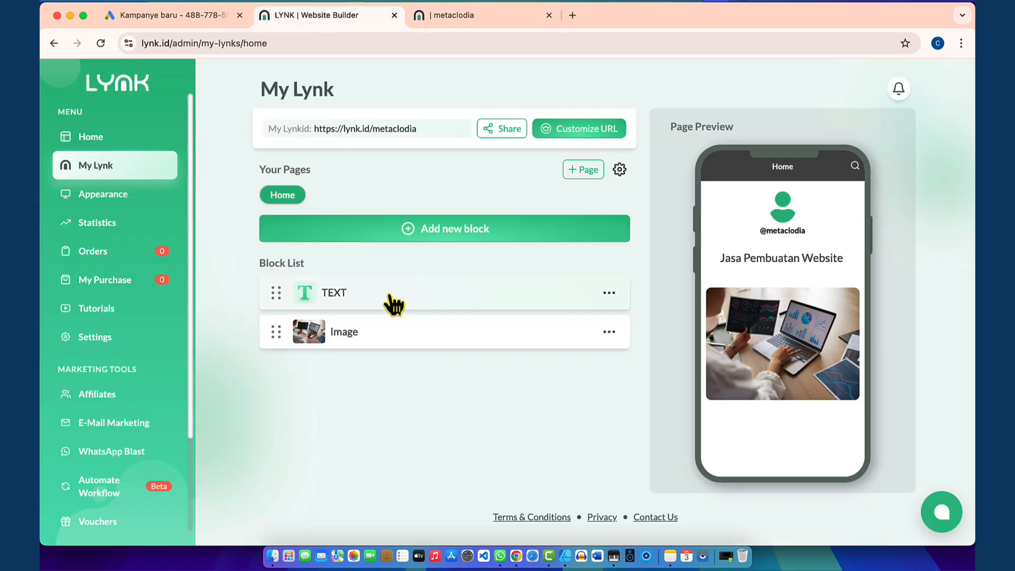
Step: Add a centered Text block reading 'Melayani pembuatan website untuk berbagai keperluan. Silahakn Hubungi saya.'
click(430, 230)
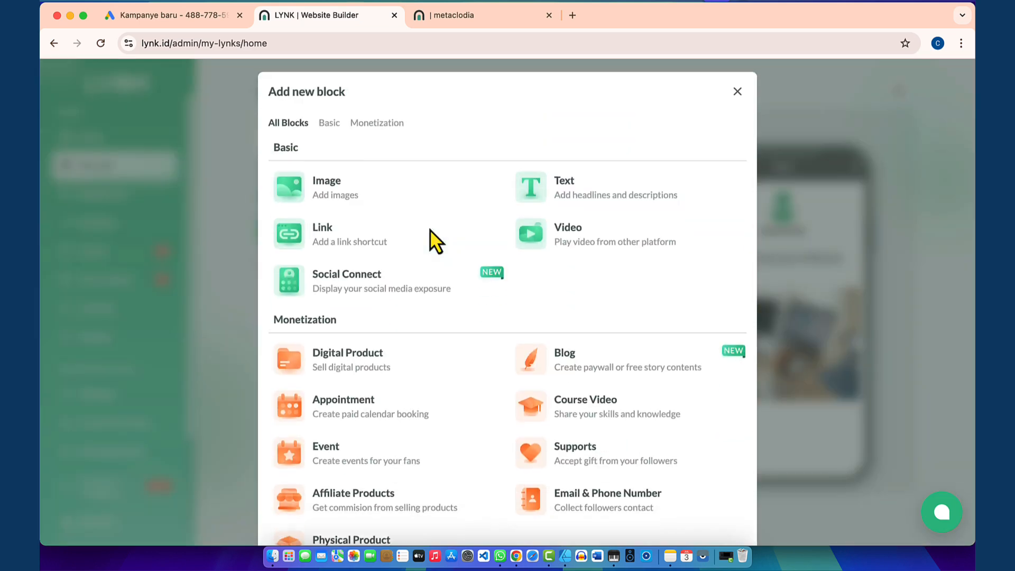
click(566, 196)
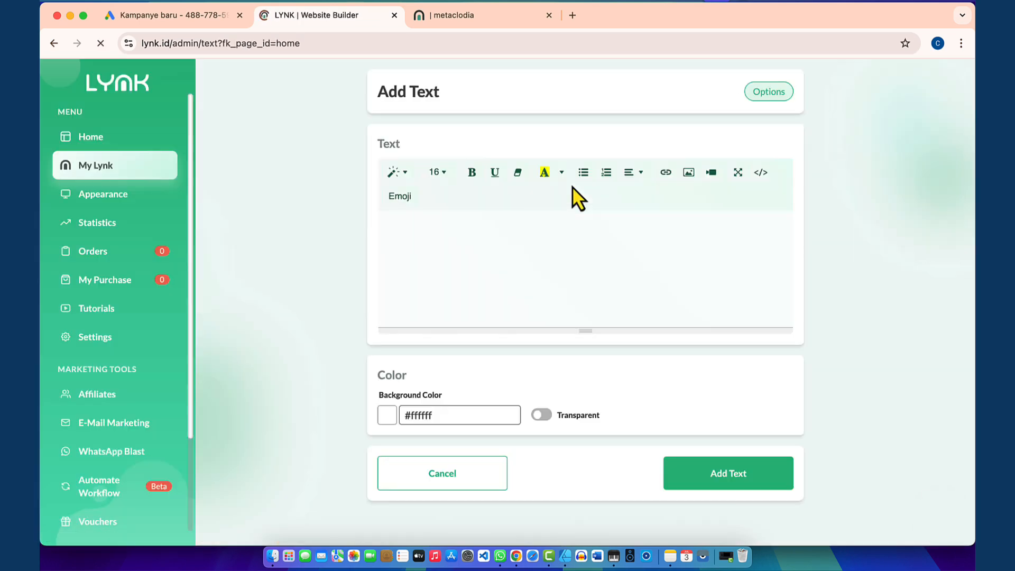
click(449, 240)
text(Me)
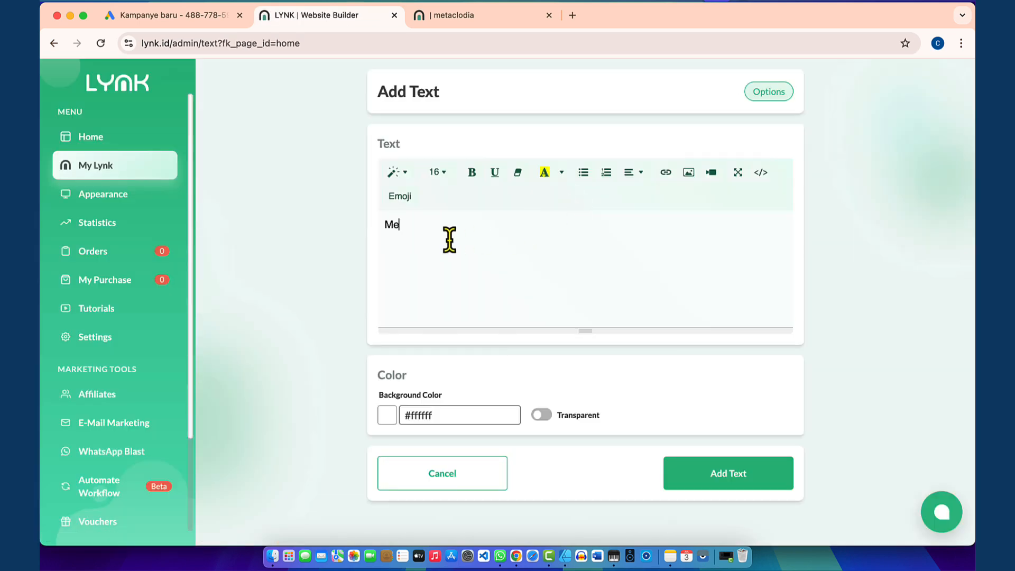
text(layani pembuatan website untuk berbagai keperluan. Silahakn Hubungi saya.)
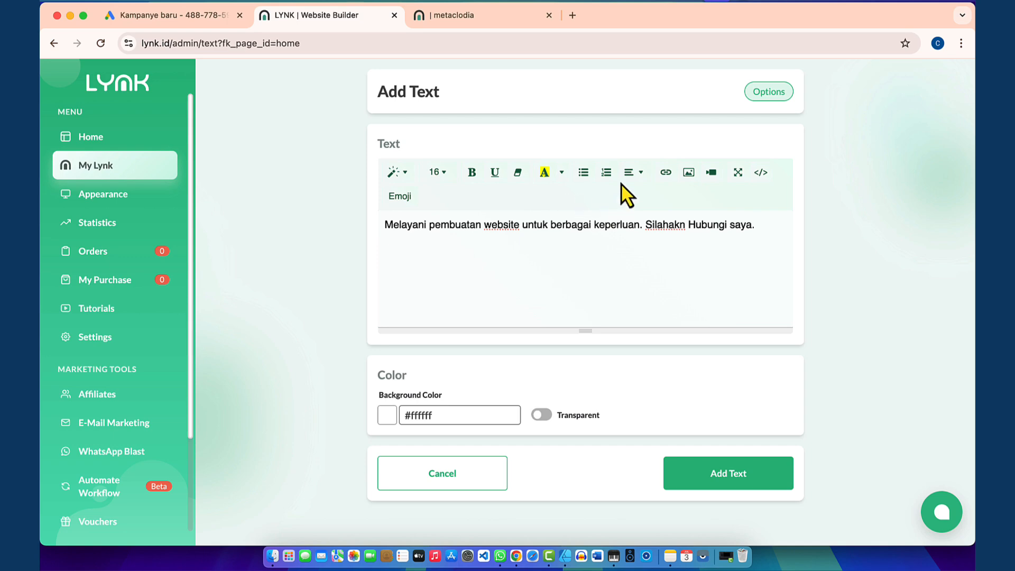
click(632, 172)
click(651, 195)
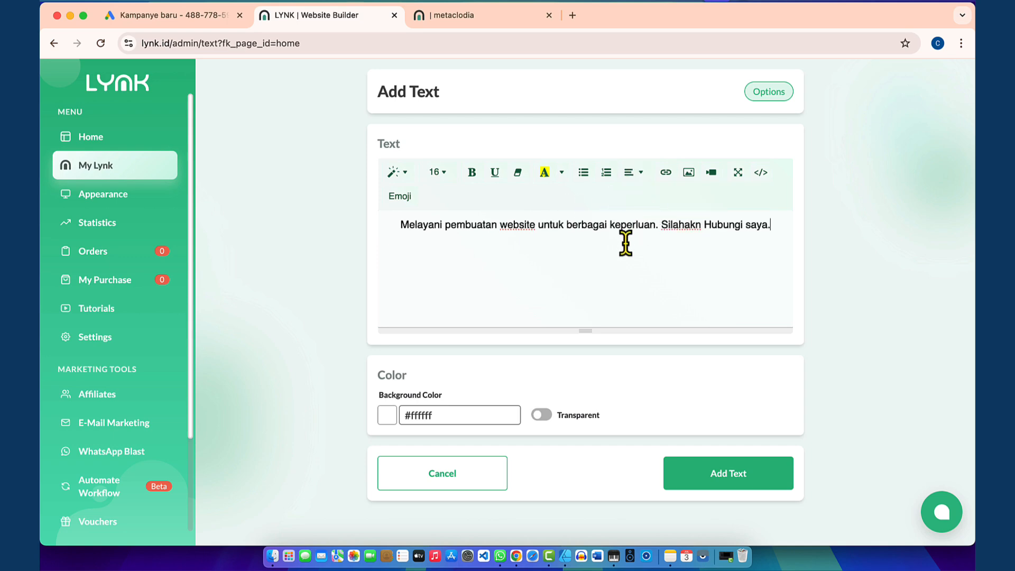
click(713, 482)
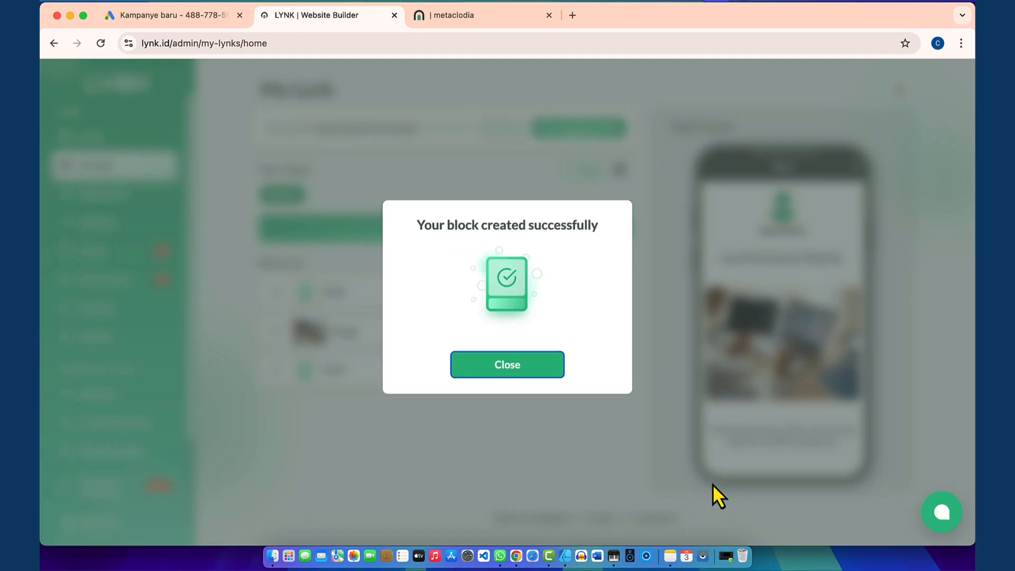
Step: Dismiss the confirmation and reload the public metaclodia page to see the description
click(506, 365)
click(464, 17)
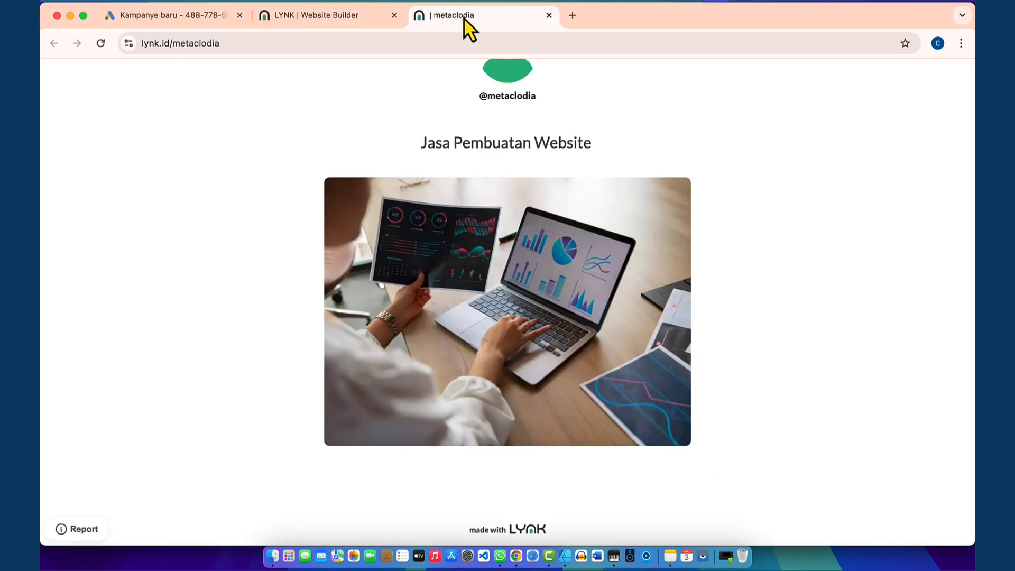
click(101, 43)
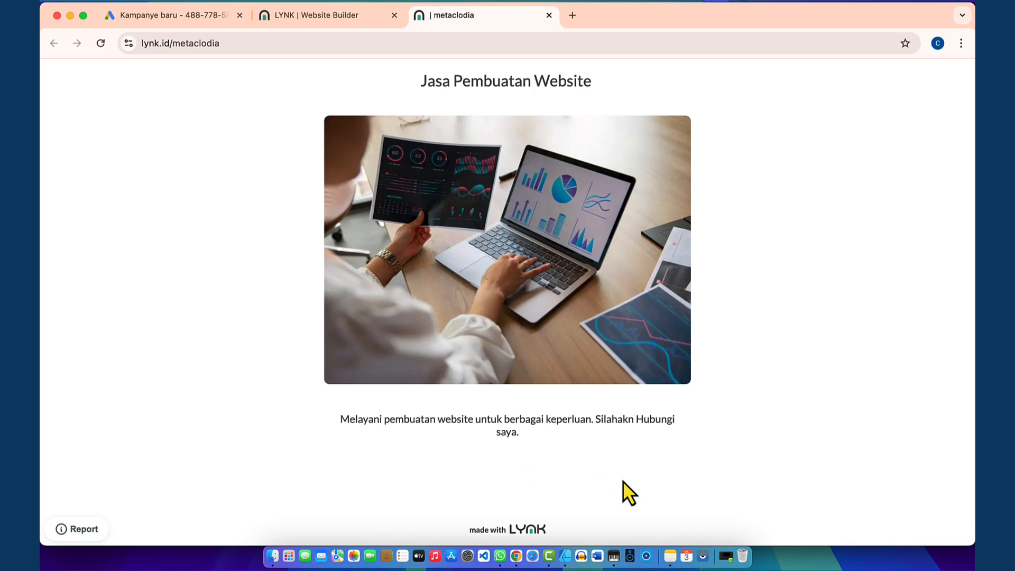
click(361, 15)
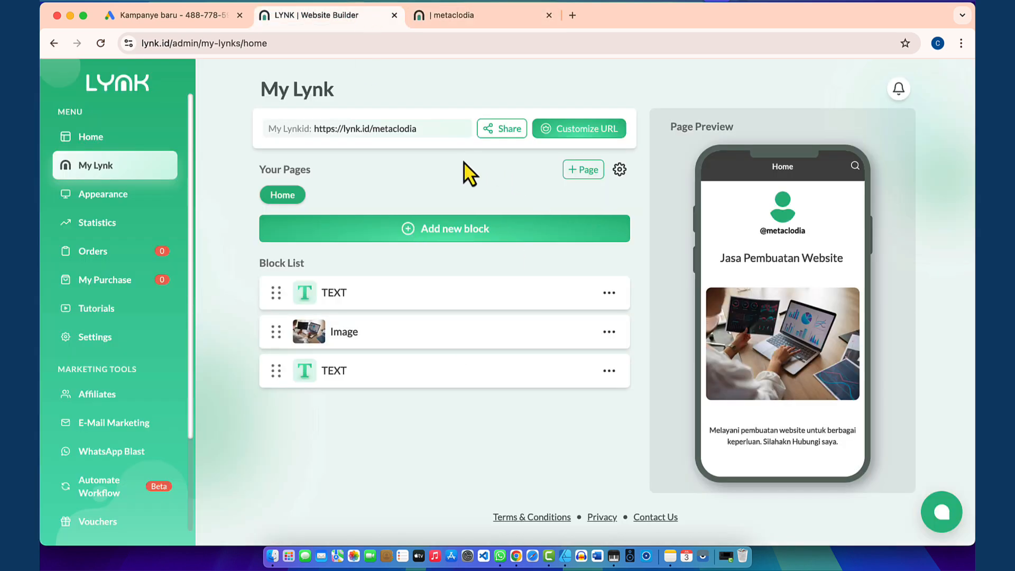
Step: Add a 'Hubungi saya di WA :' Link block pointing to a wa.me WhatsApp address, then view the public page
click(429, 232)
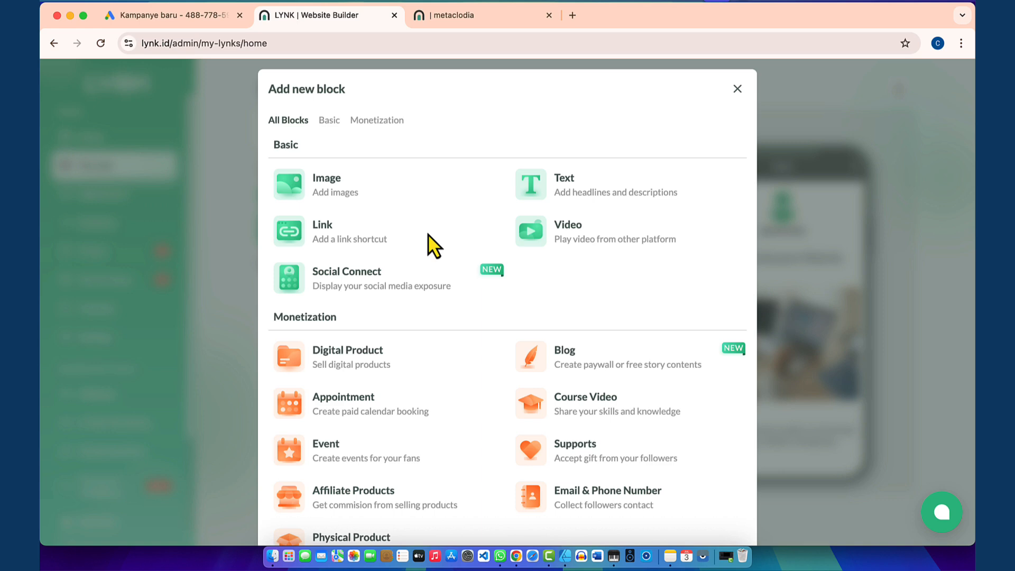
click(366, 229)
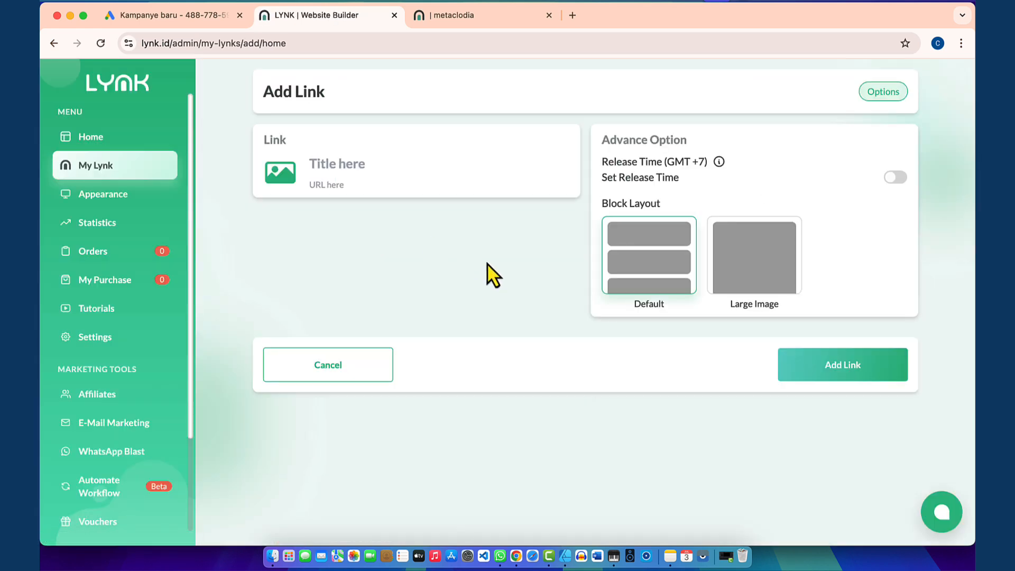
click(335, 165)
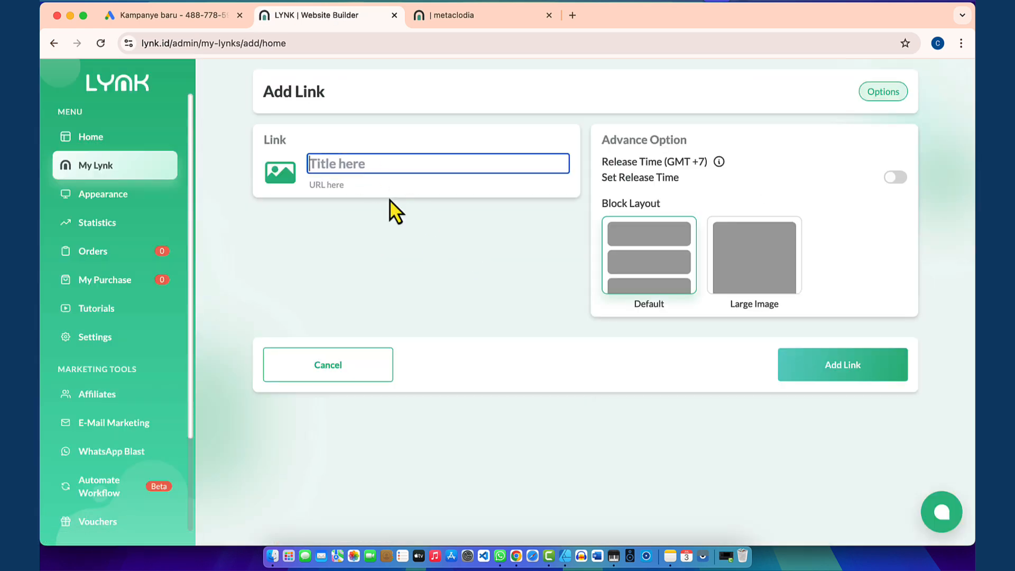
text(Hubungi saya di WA )
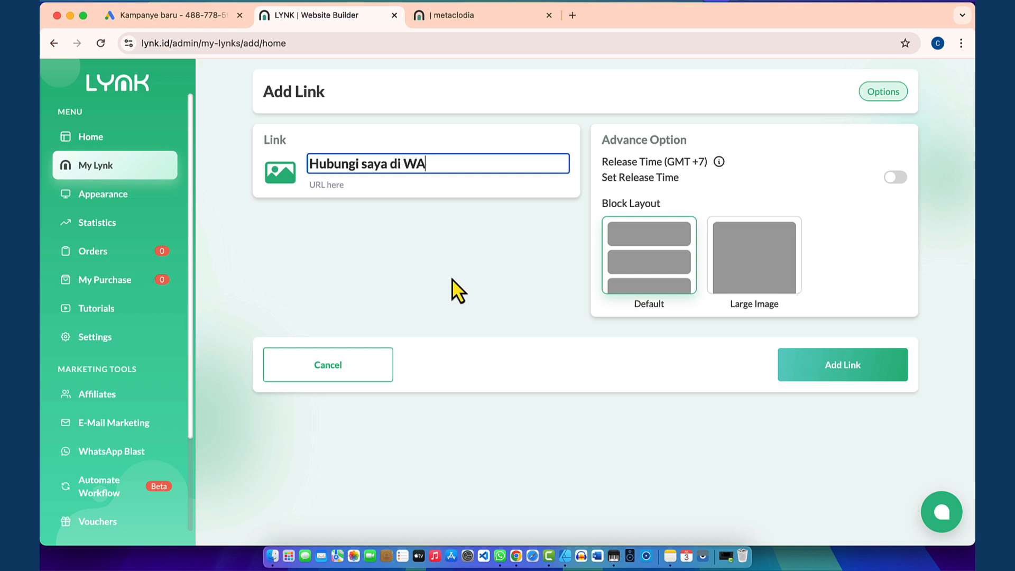
text(:)
click(343, 185)
text(htt)
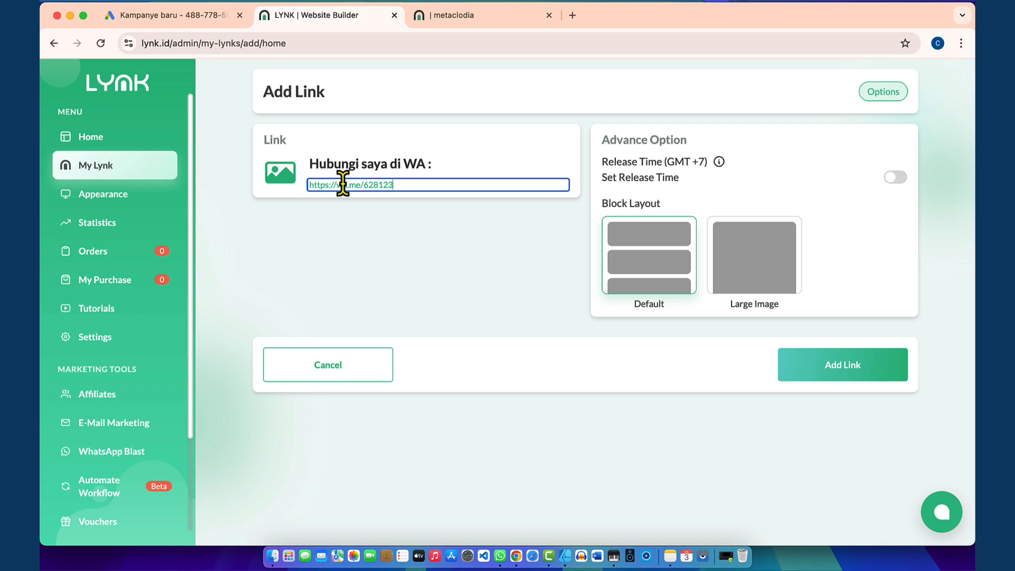
text(567890)
click(420, 237)
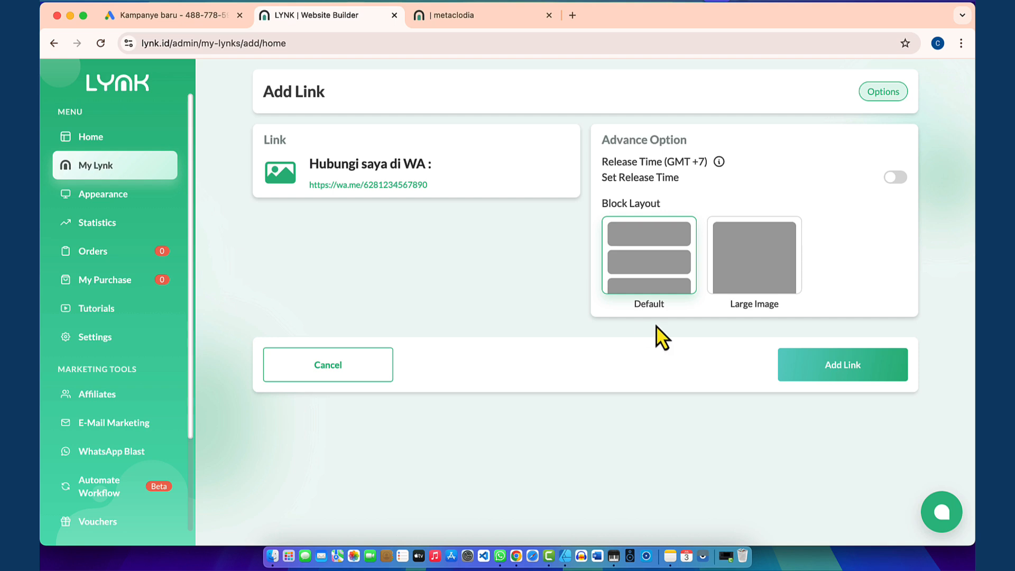
click(828, 373)
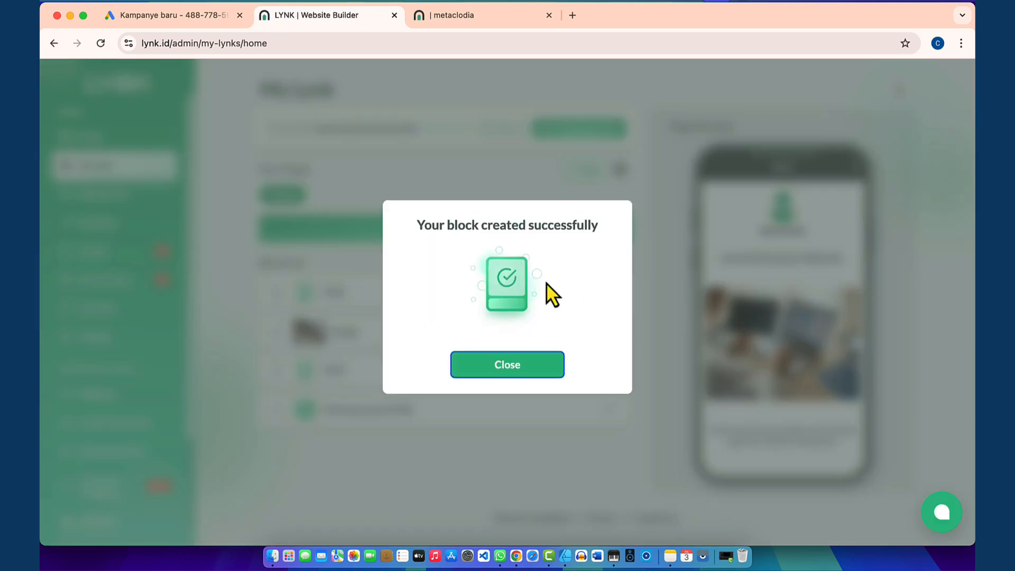
click(466, 18)
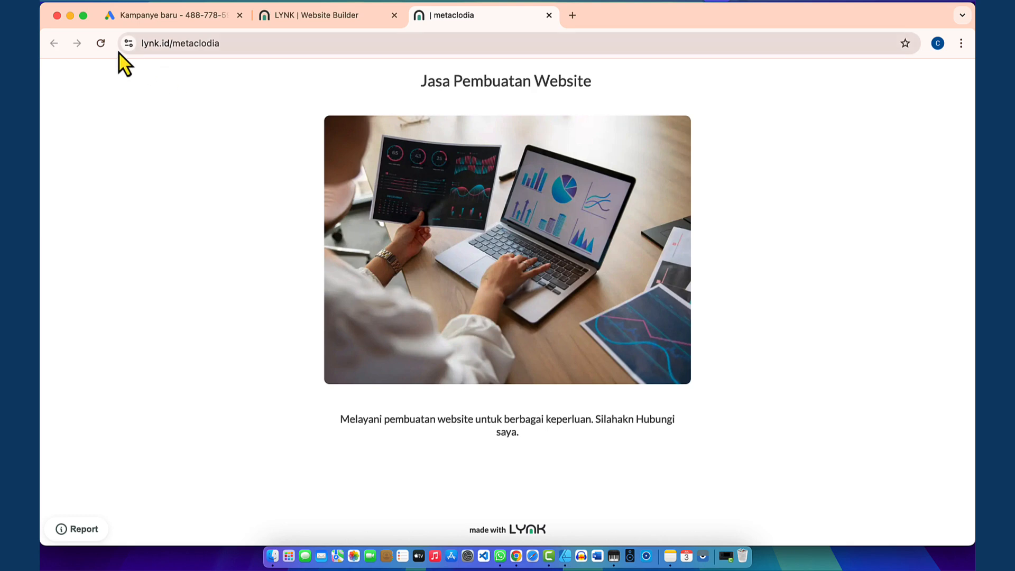
Step: Reload the public metaclodia page and test the new WhatsApp contact link
click(99, 43)
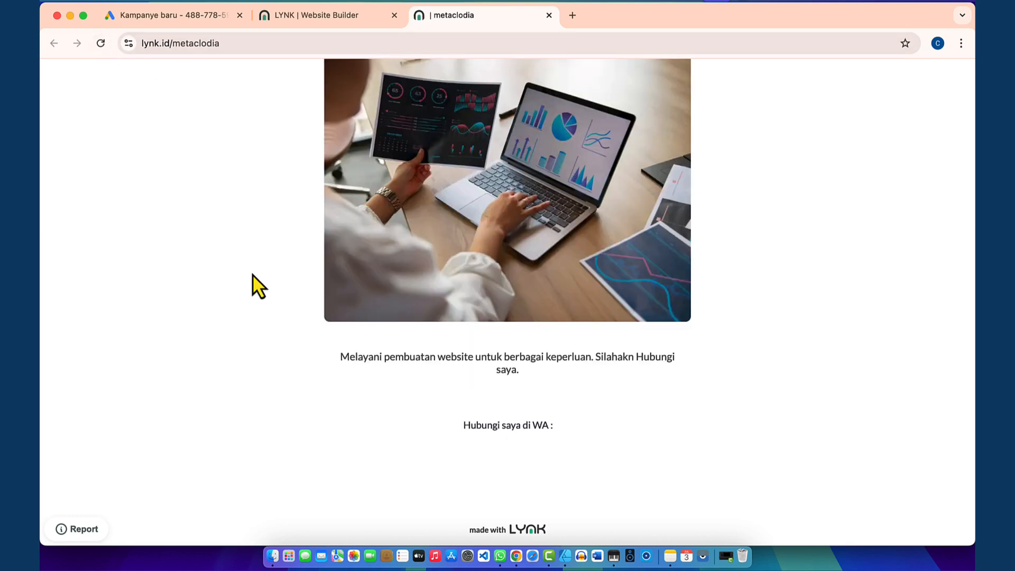
click(527, 435)
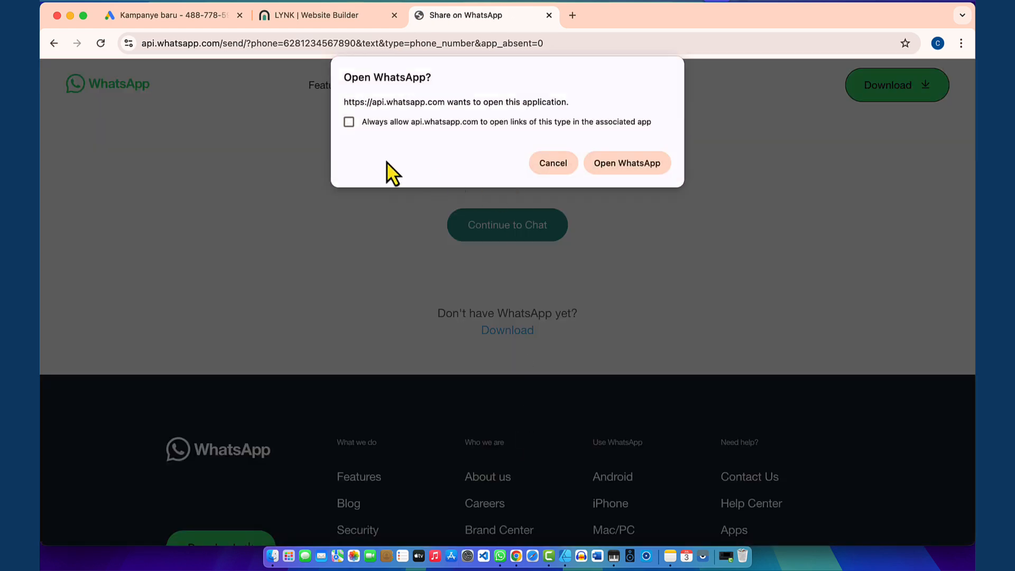
click(54, 43)
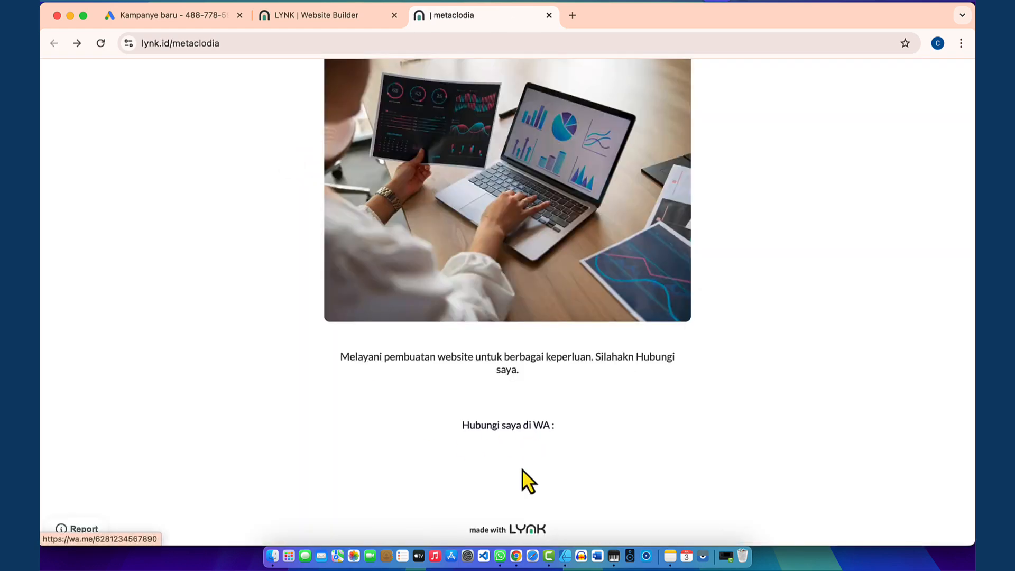
Step: Return to the Lynk.id builder and dismiss the block-created confirmation
click(341, 20)
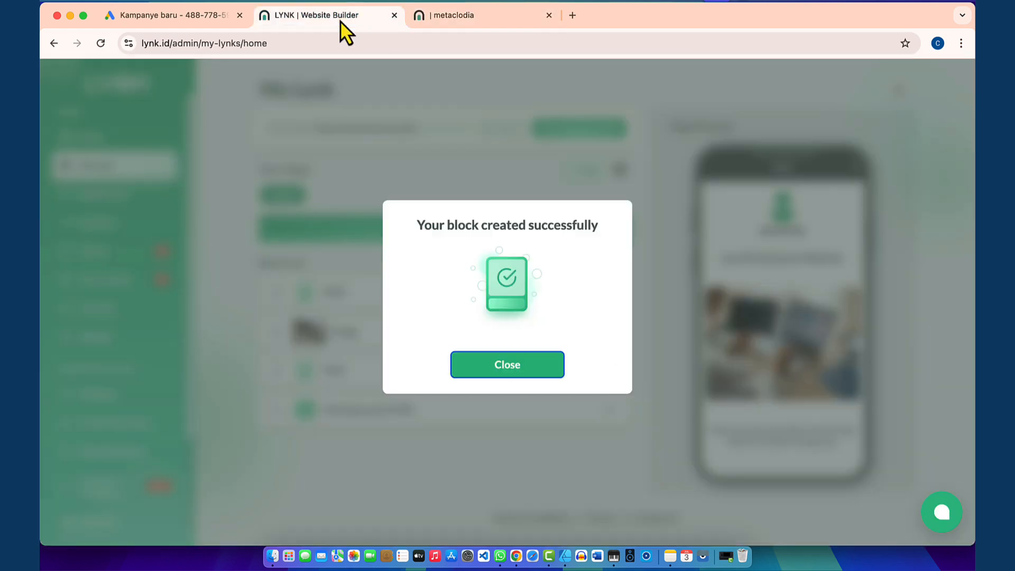
click(488, 360)
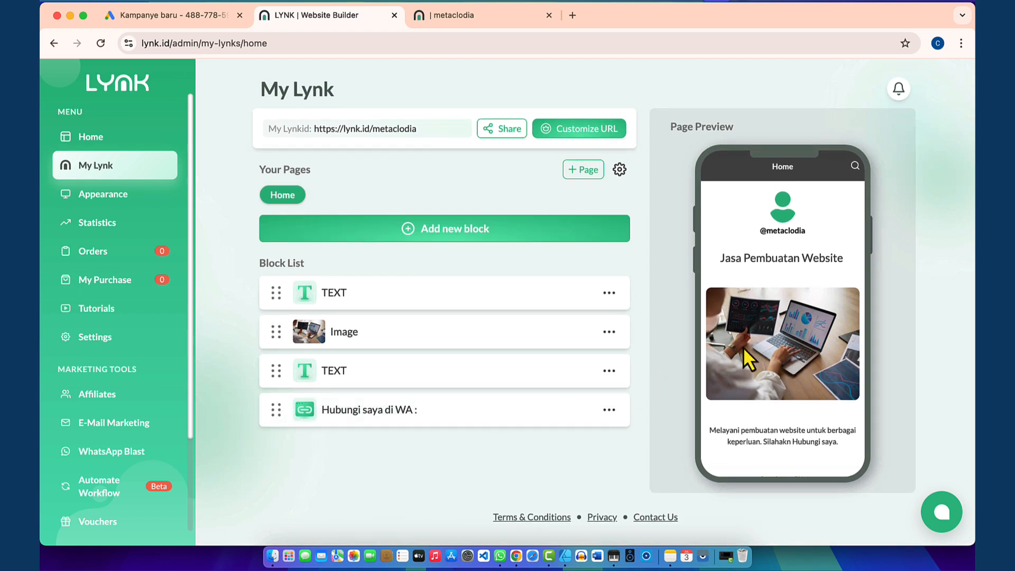
scroll(776, 282, down, 2)
scroll(776, 282, up, 2)
Step: Apply the Purple Doodle template from the Appearance settings
click(110, 201)
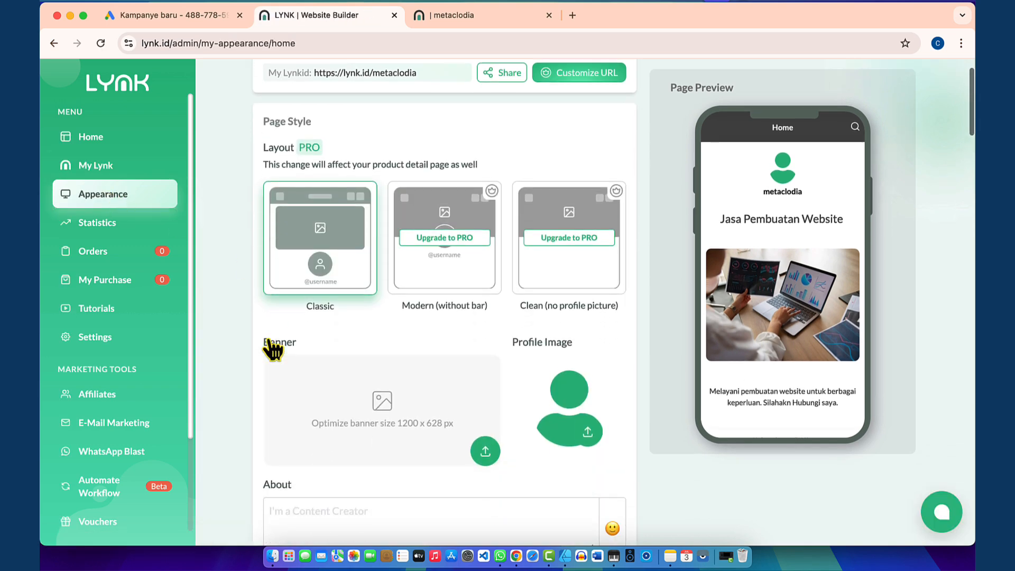
scroll(272, 349, down, 7)
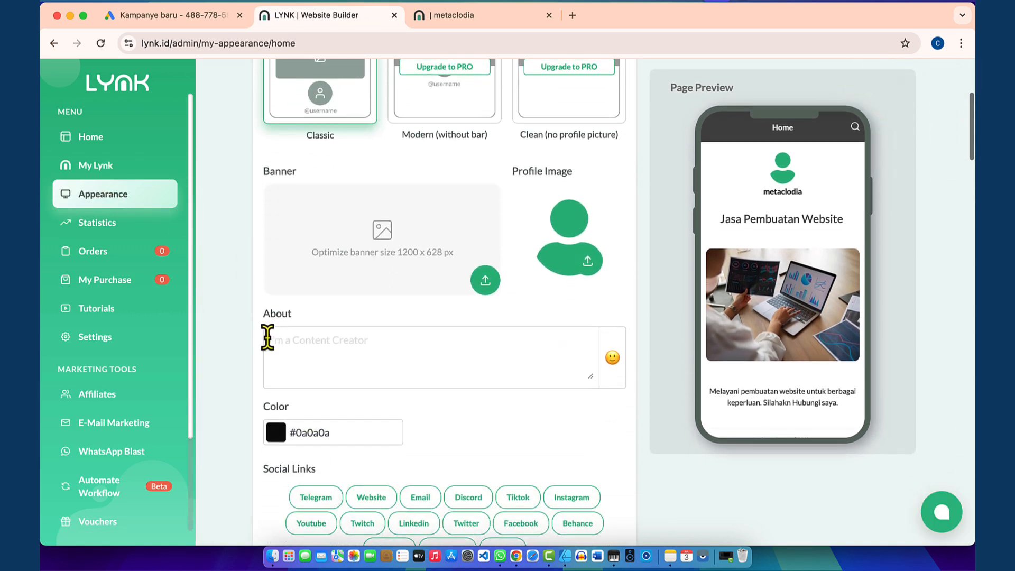
scroll(268, 339, down, 7)
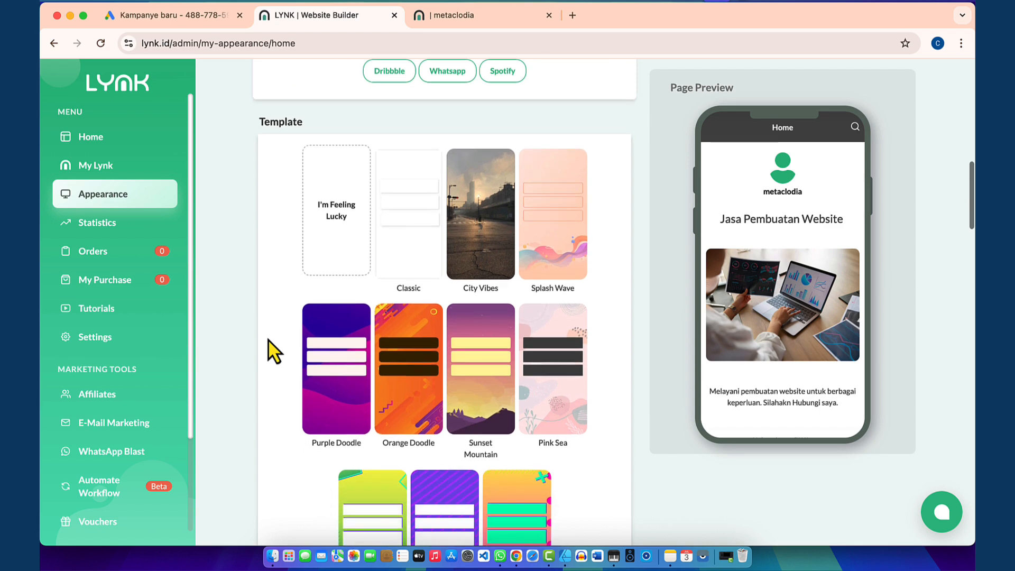
scroll(268, 341, down, 2)
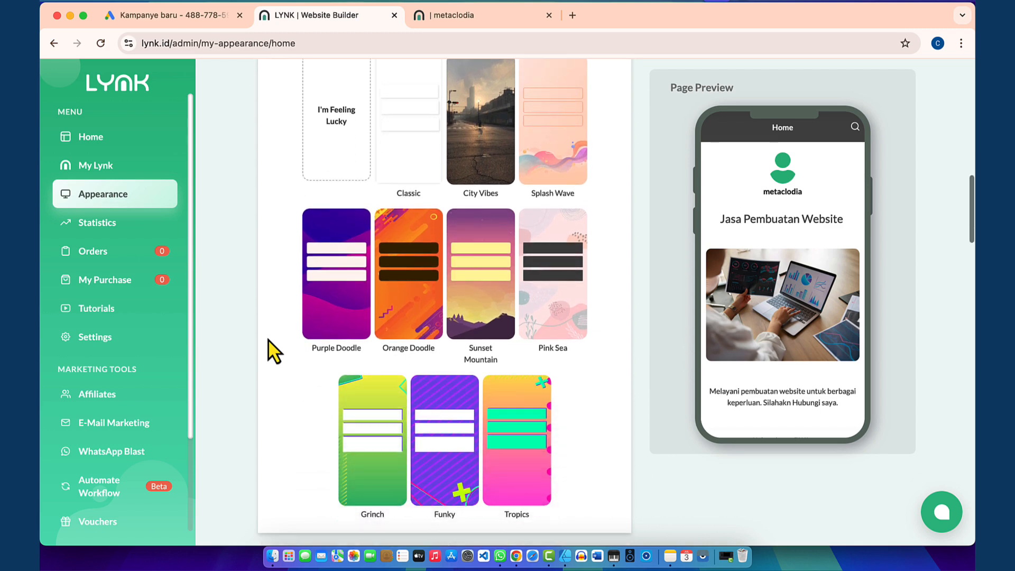
click(343, 276)
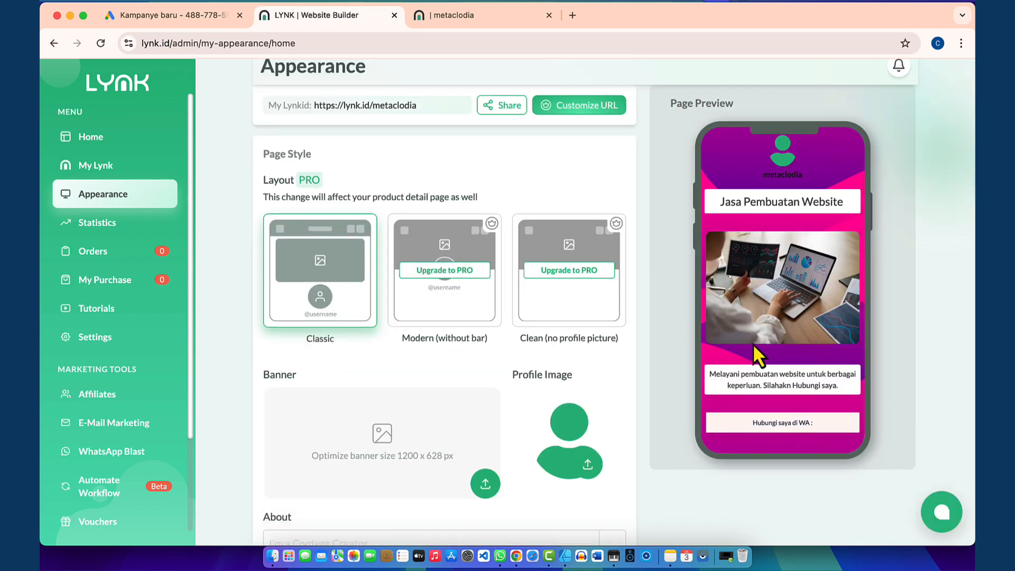
scroll(608, 429, up, 2)
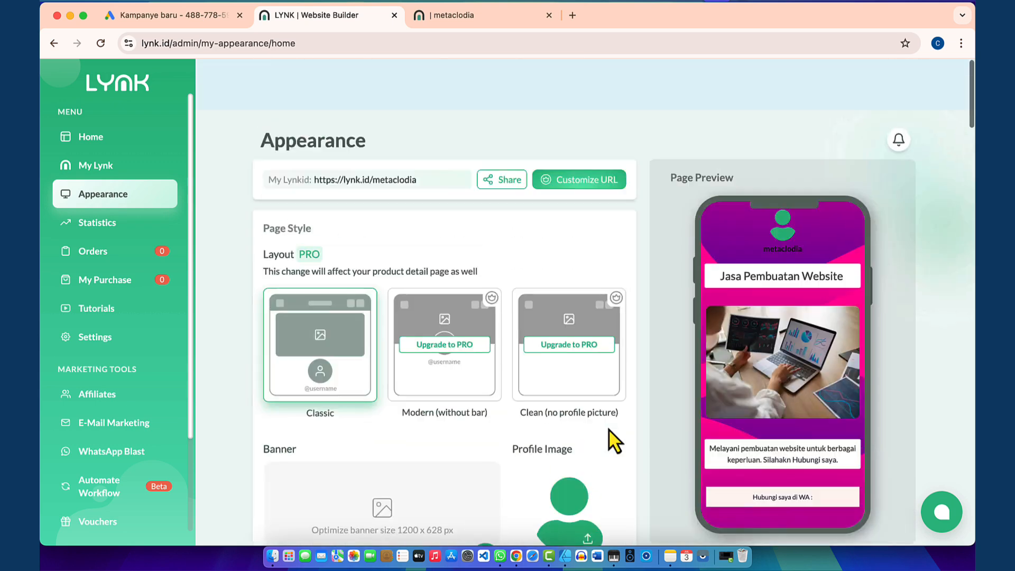
Step: Reload the public metaclodia page to review the purple-and-pink template, then return to Appearance settings
click(450, 20)
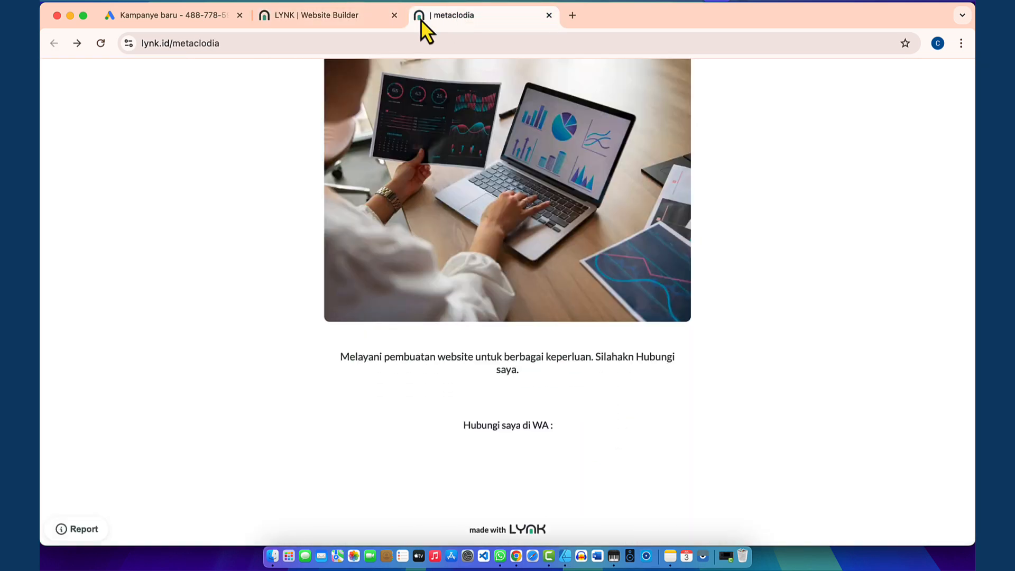
click(101, 43)
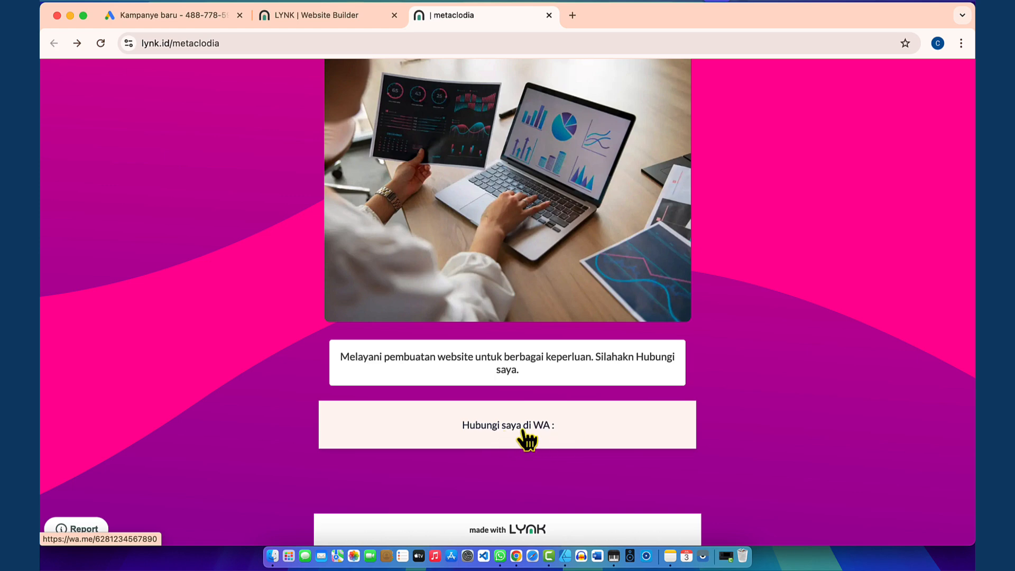
scroll(543, 309, up, 5)
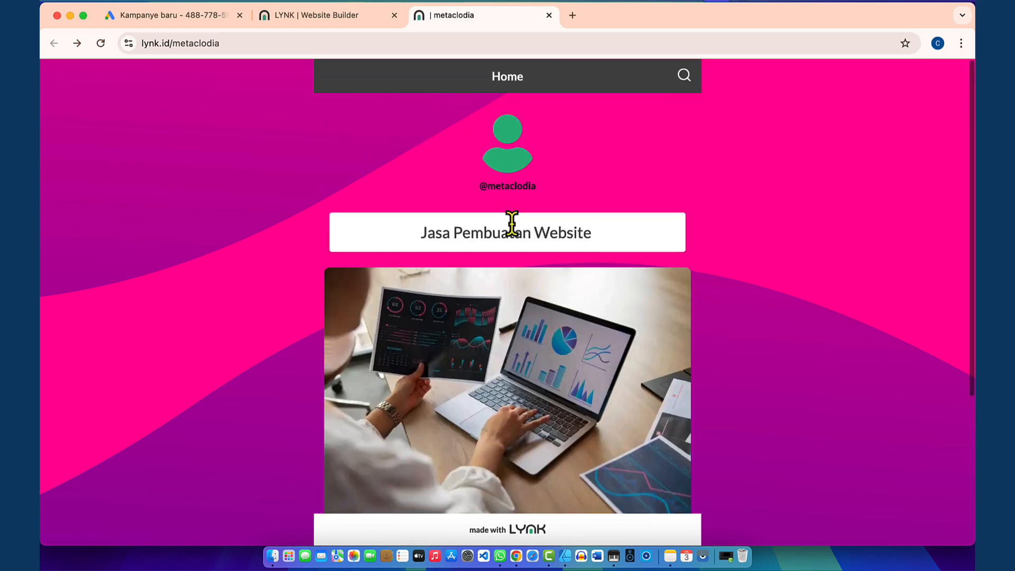
scroll(523, 376, down, 4)
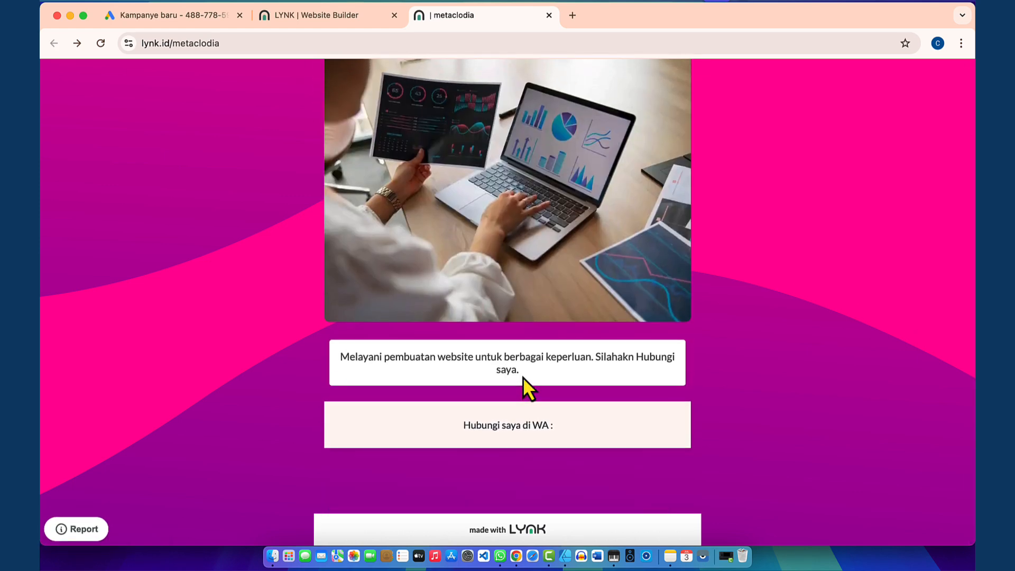
scroll(522, 377, up, 5)
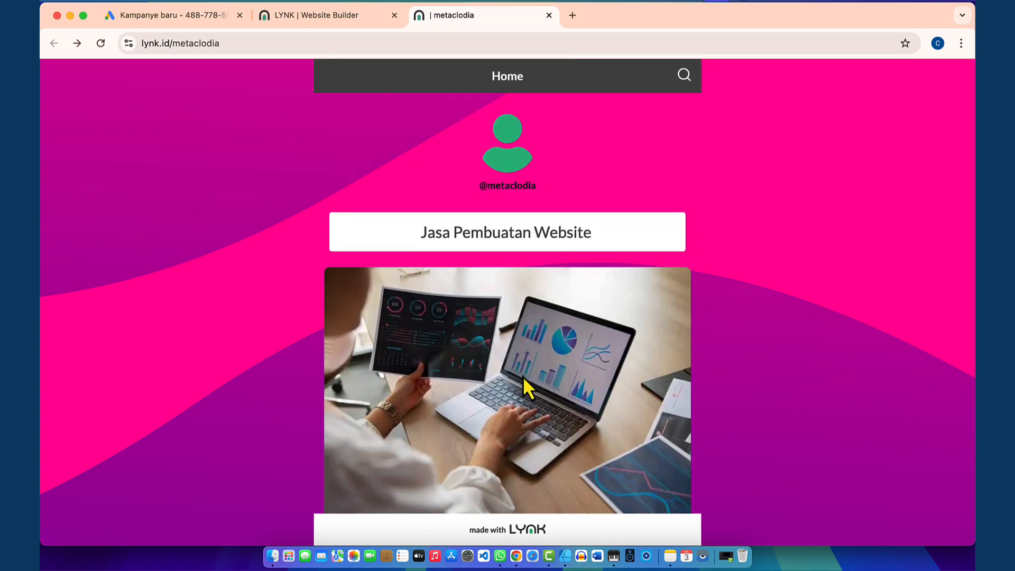
click(165, 16)
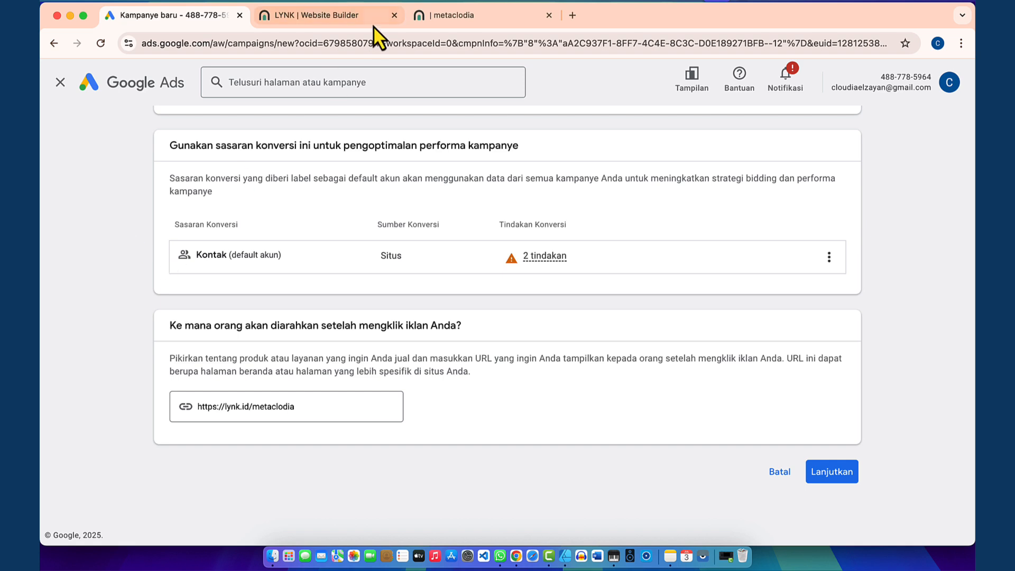
click(447, 20)
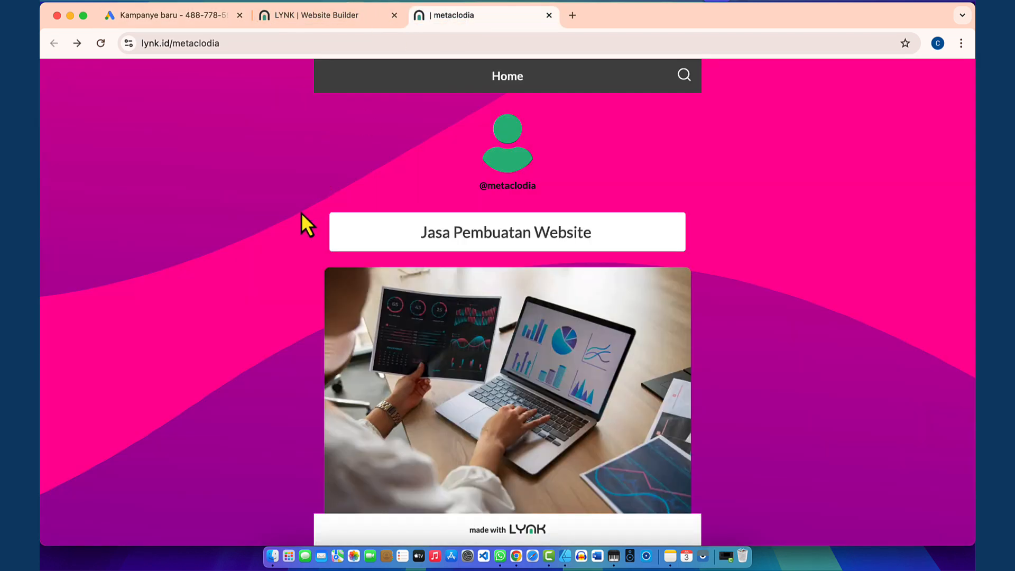
scroll(536, 395, down, 4)
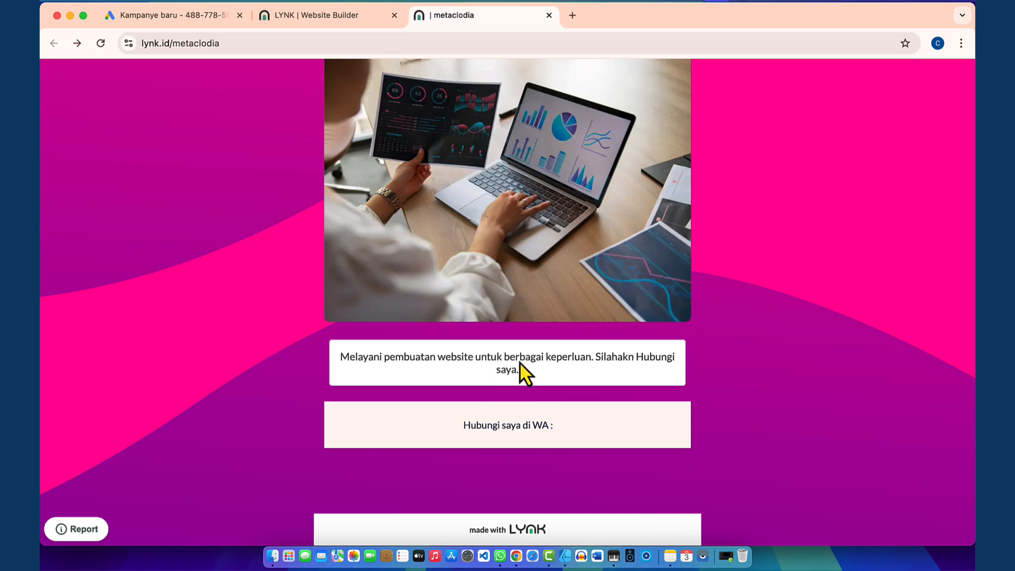
click(321, 13)
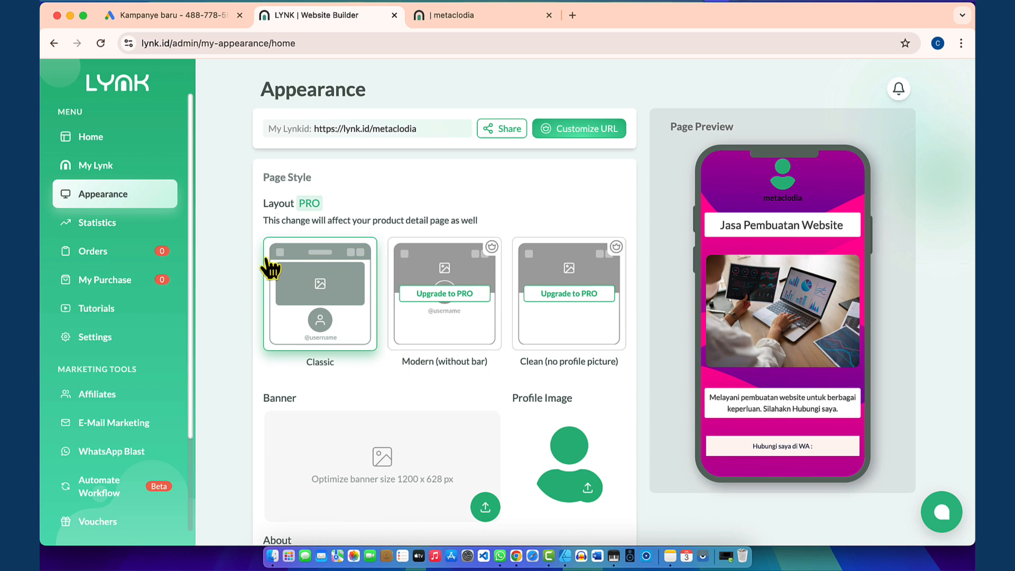
Step: From My Lynk, add a new block of type Affiliate Products
scroll(267, 260, up, 2)
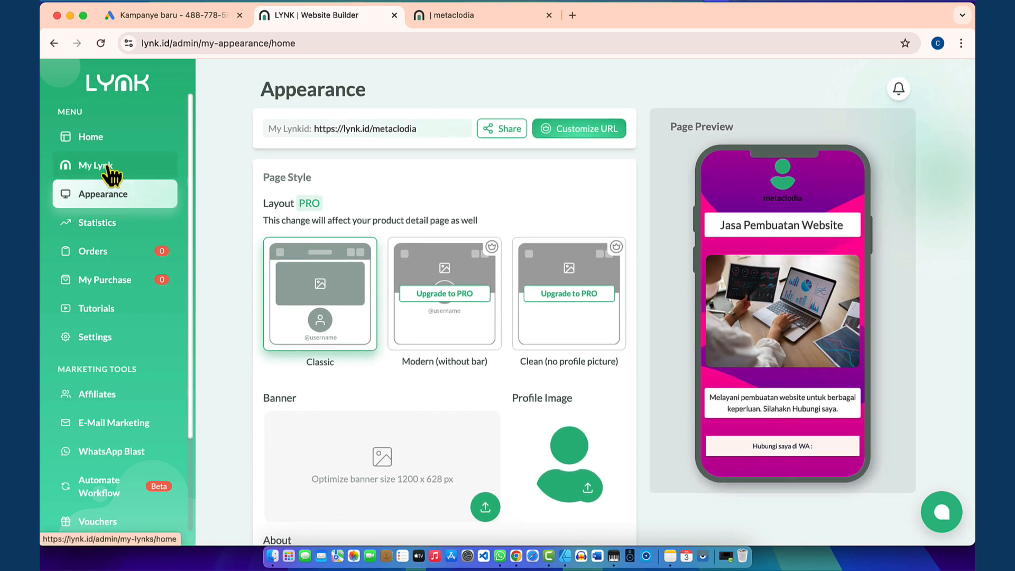
click(109, 168)
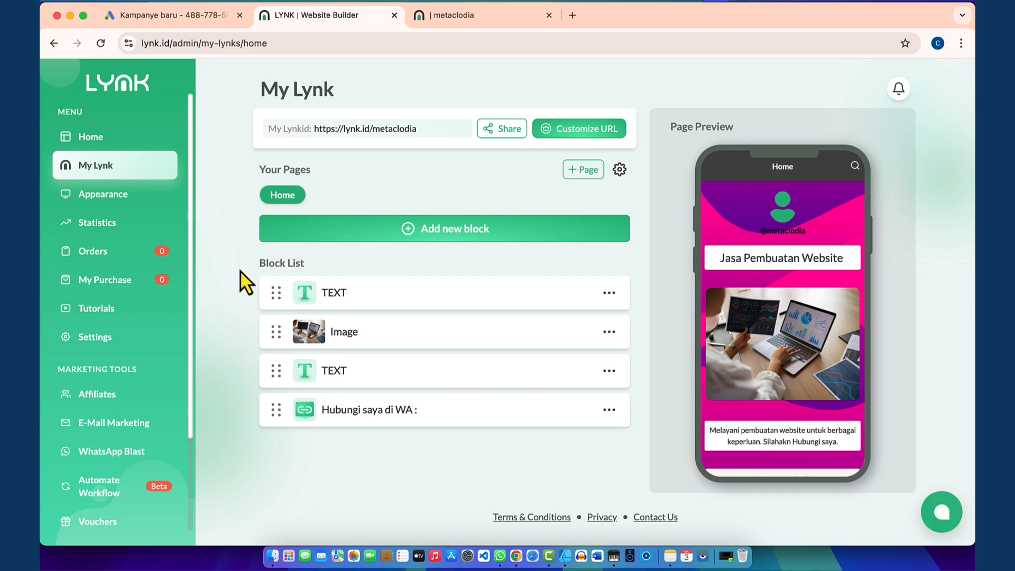
click(450, 237)
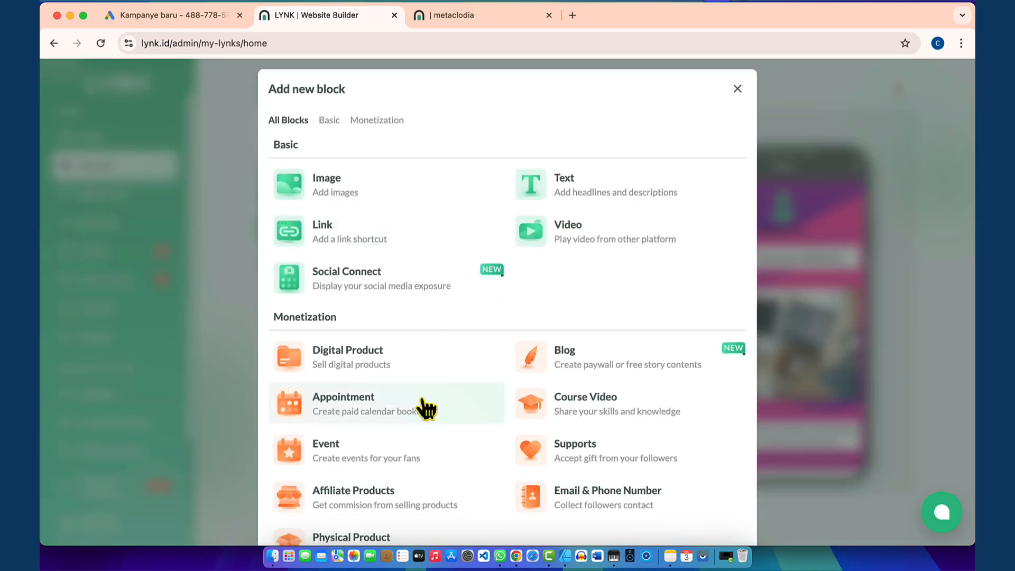
scroll(426, 381, down, 1)
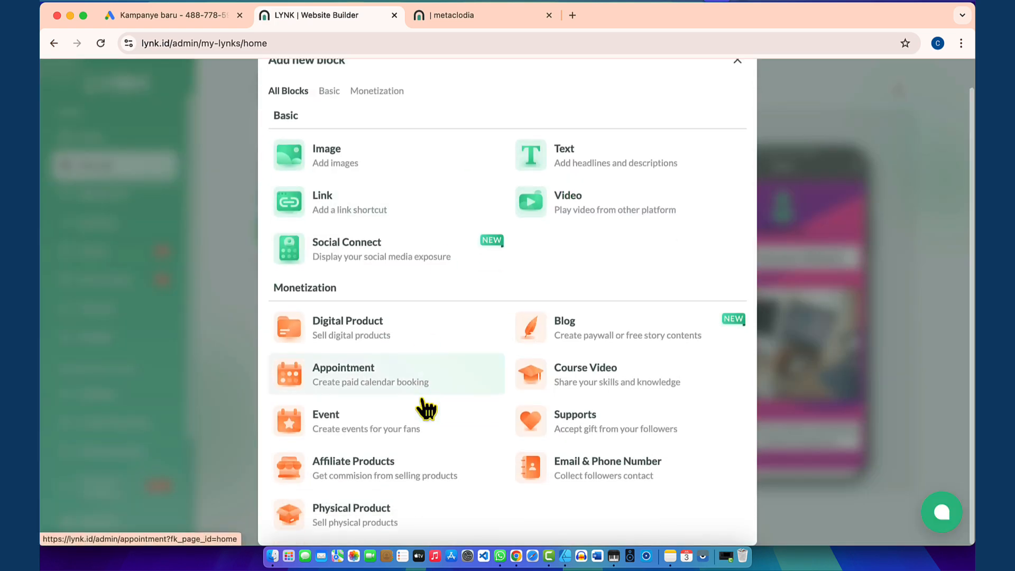
click(397, 478)
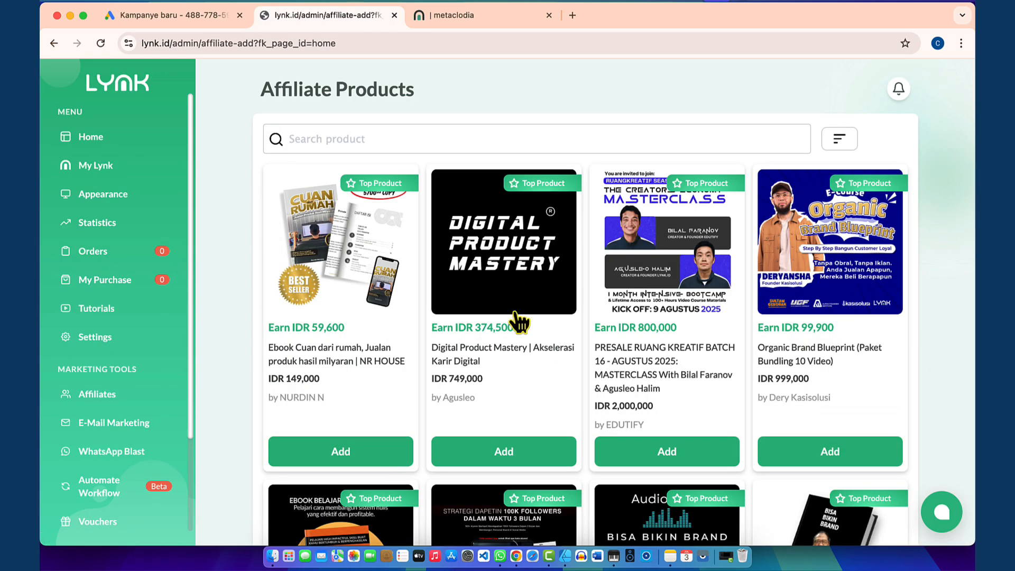
Step: Add the Ebook Cuan dari rumah product as an affiliate item
scroll(519, 323, down, 2)
scroll(519, 323, down, 10)
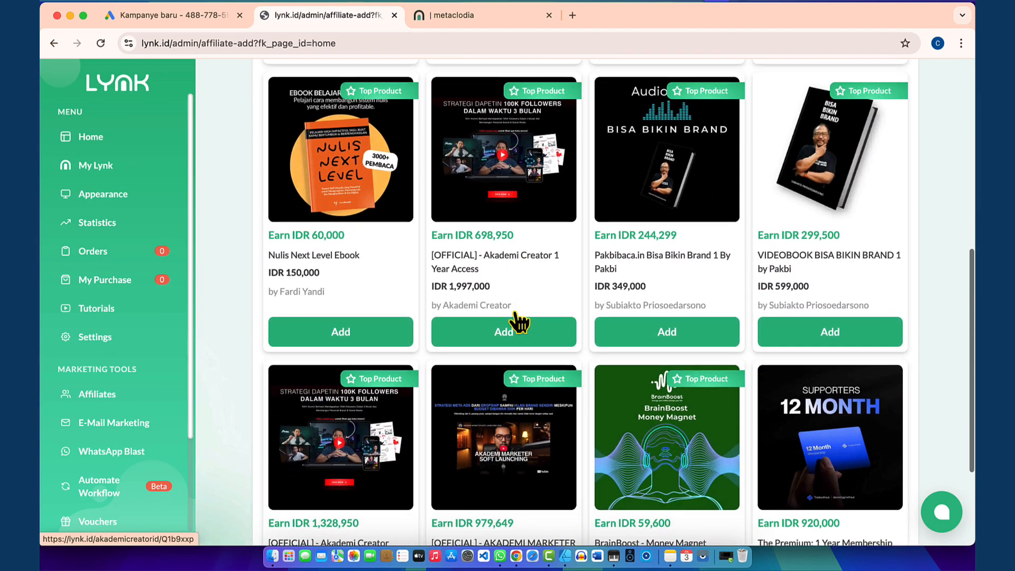
scroll(515, 312, down, 2)
scroll(515, 312, up, 13)
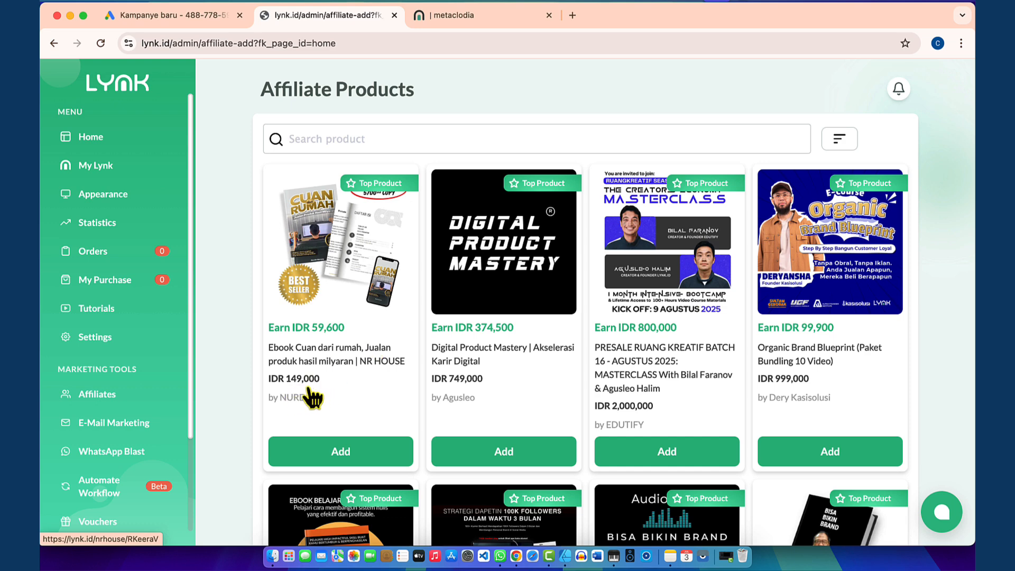
scroll(344, 376, down, 1)
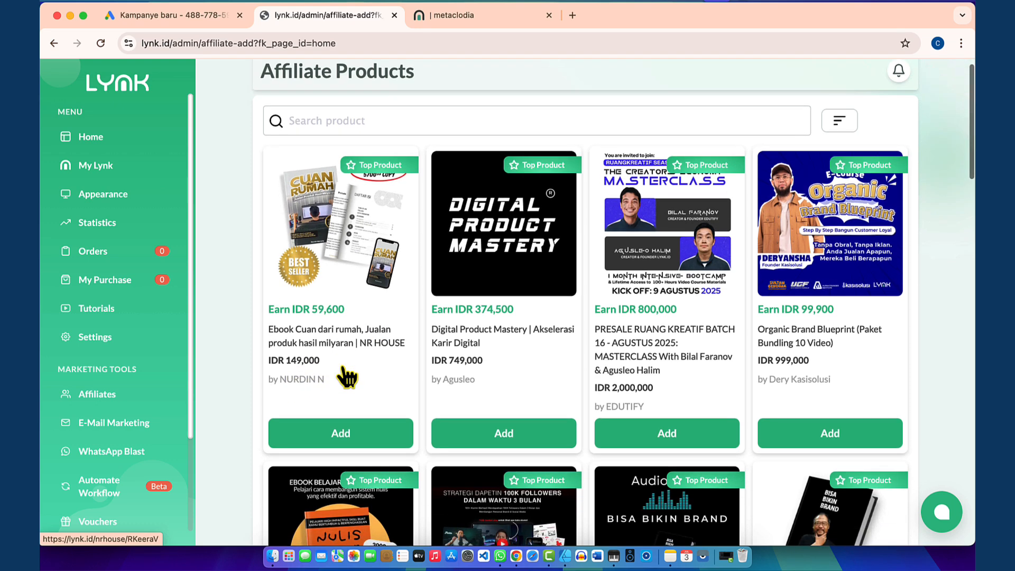
scroll(344, 378, down, 2)
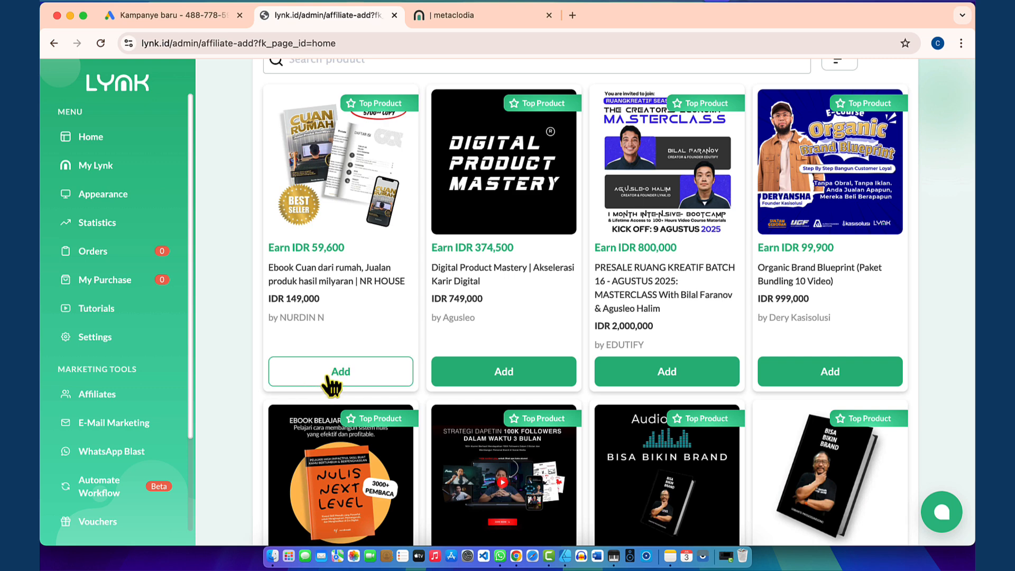
click(334, 373)
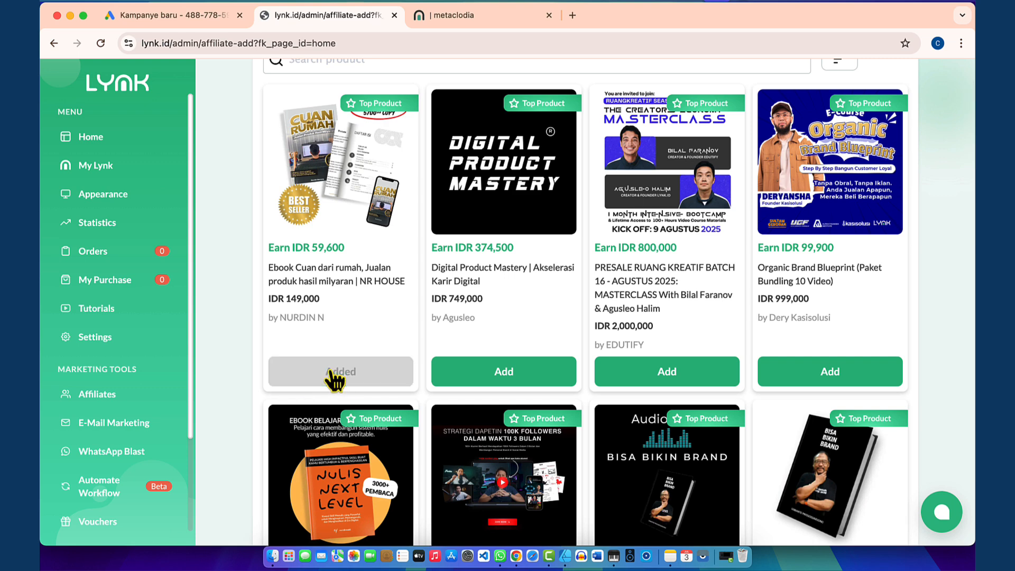
Step: Add the Join Us: Story Book SB1M product (IDR 149,000) and preview its product page
scroll(624, 288, down, 5)
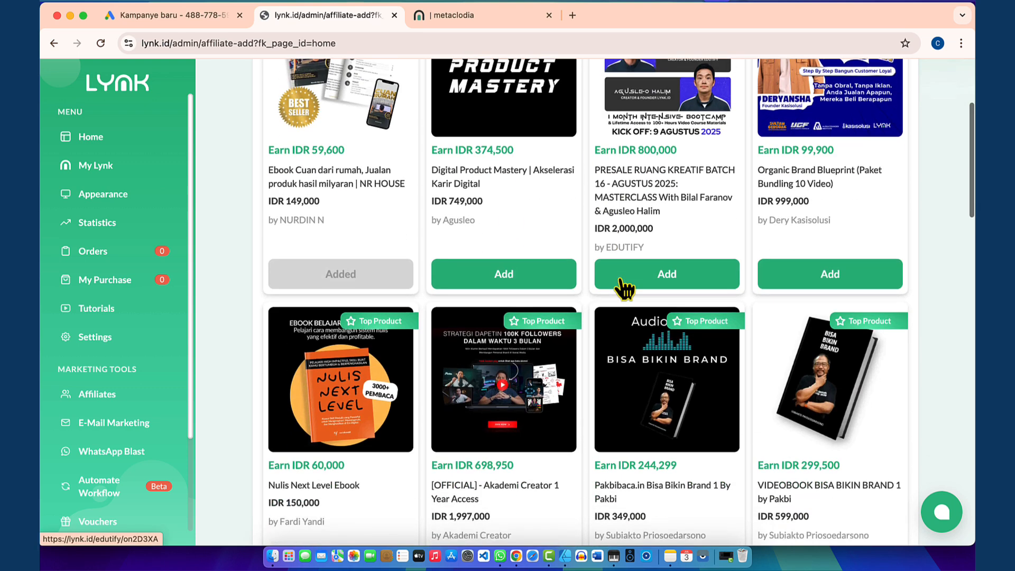
scroll(624, 289, down, 2)
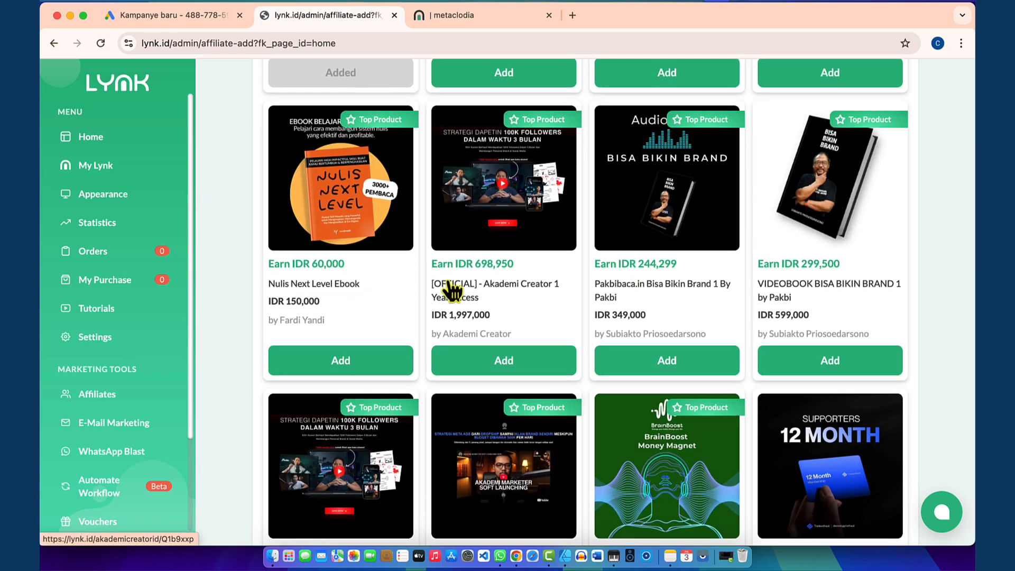
scroll(452, 290, down, 3)
scroll(452, 289, down, 4)
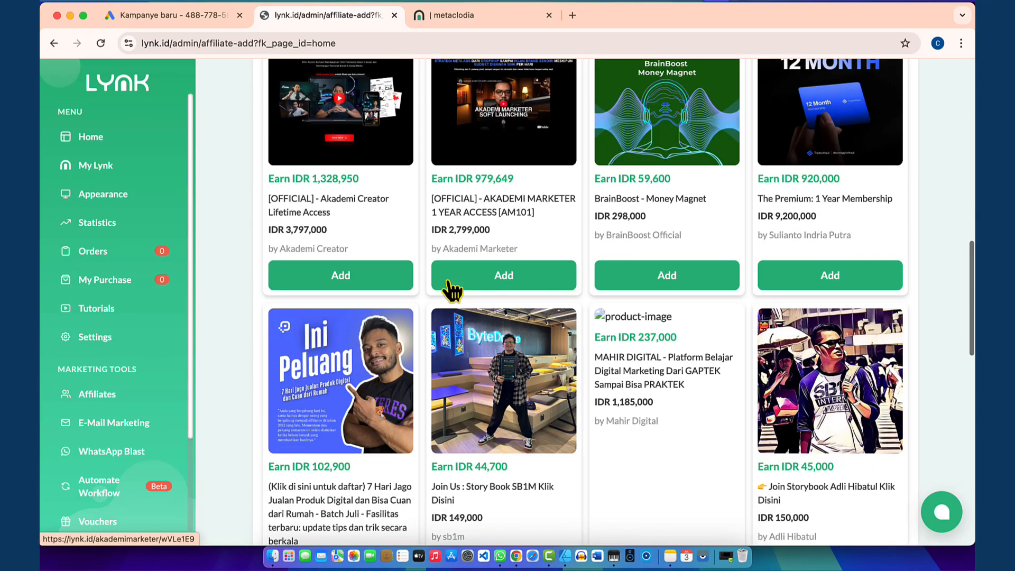
scroll(478, 379, down, 3)
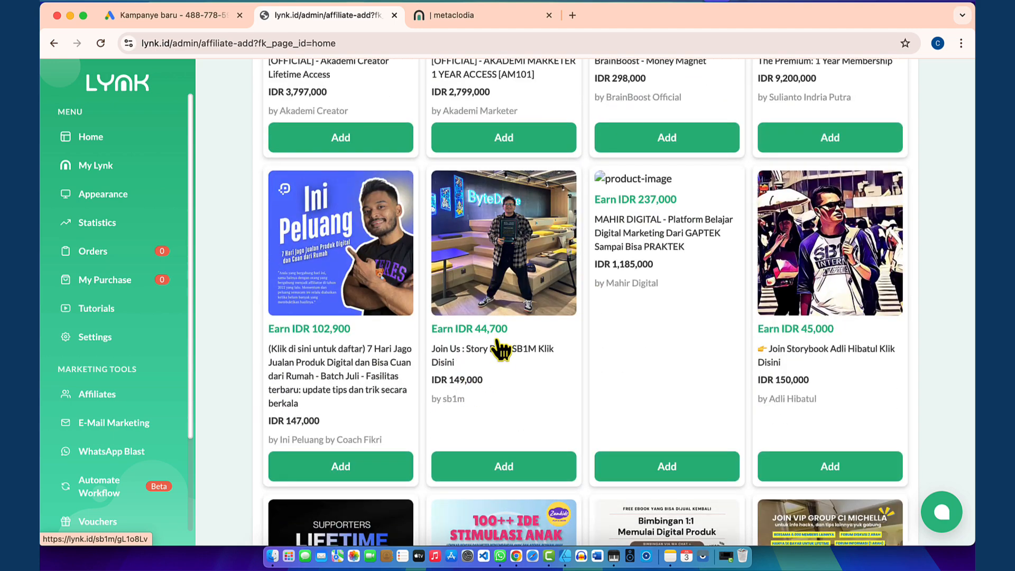
scroll(499, 350, down, 1)
click(497, 427)
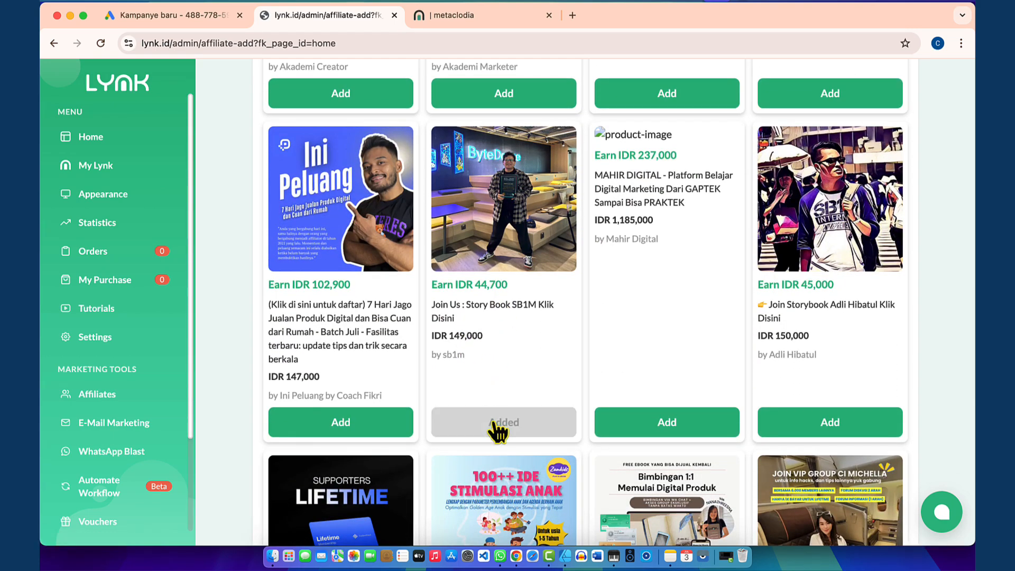
click(497, 280)
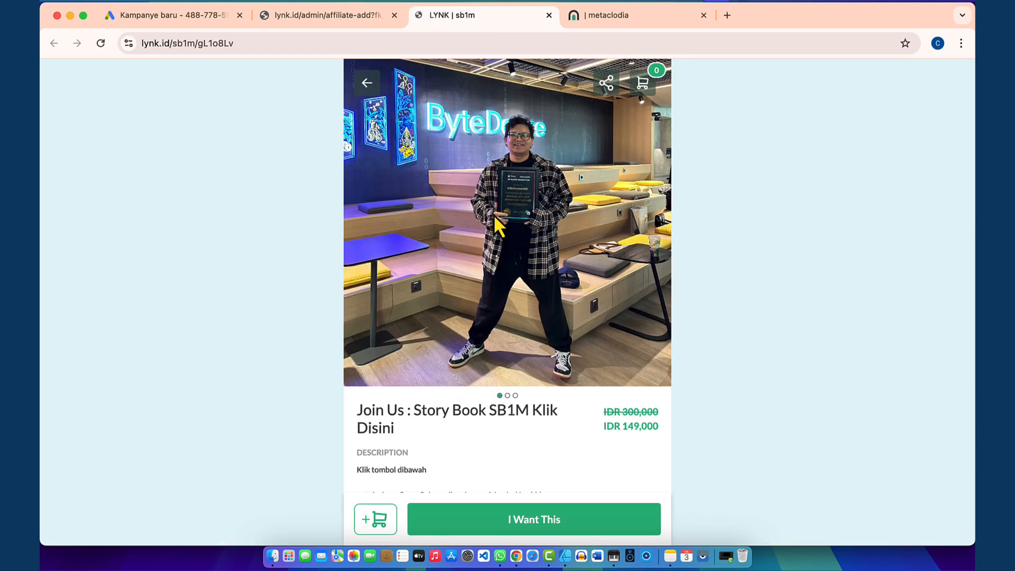
scroll(495, 315, down, 5)
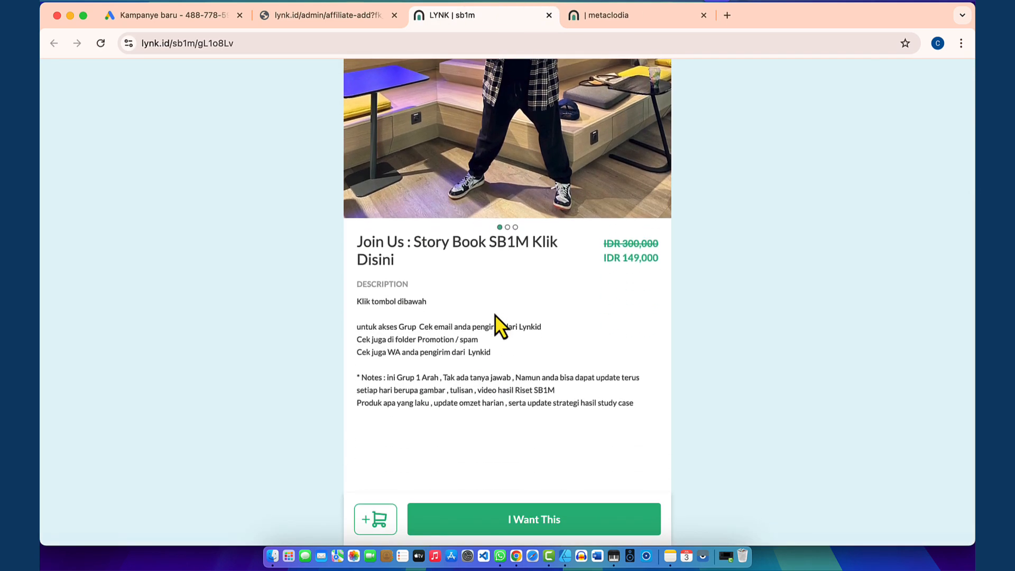
scroll(495, 316, up, 5)
scroll(495, 314, down, 4)
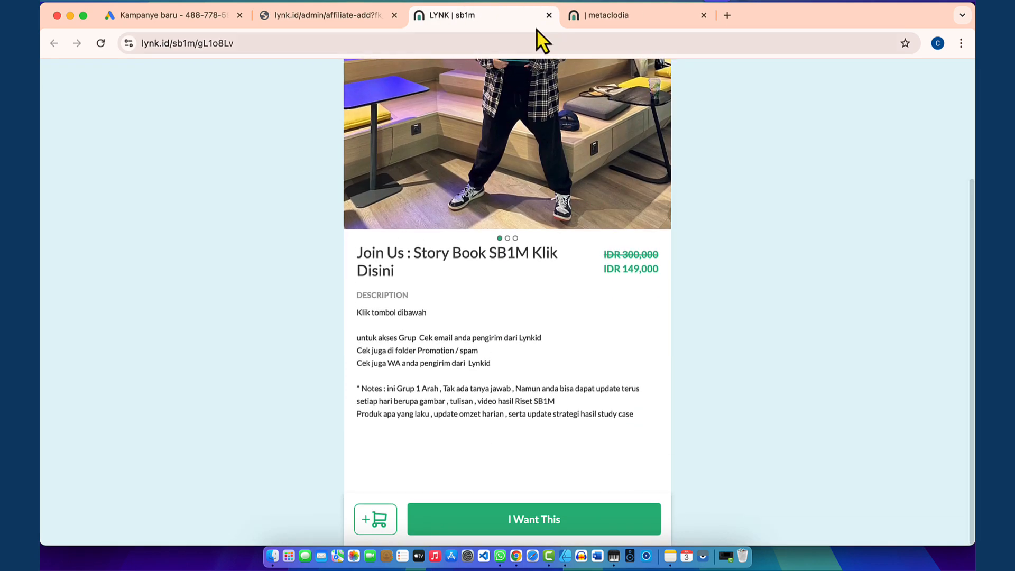
click(548, 15)
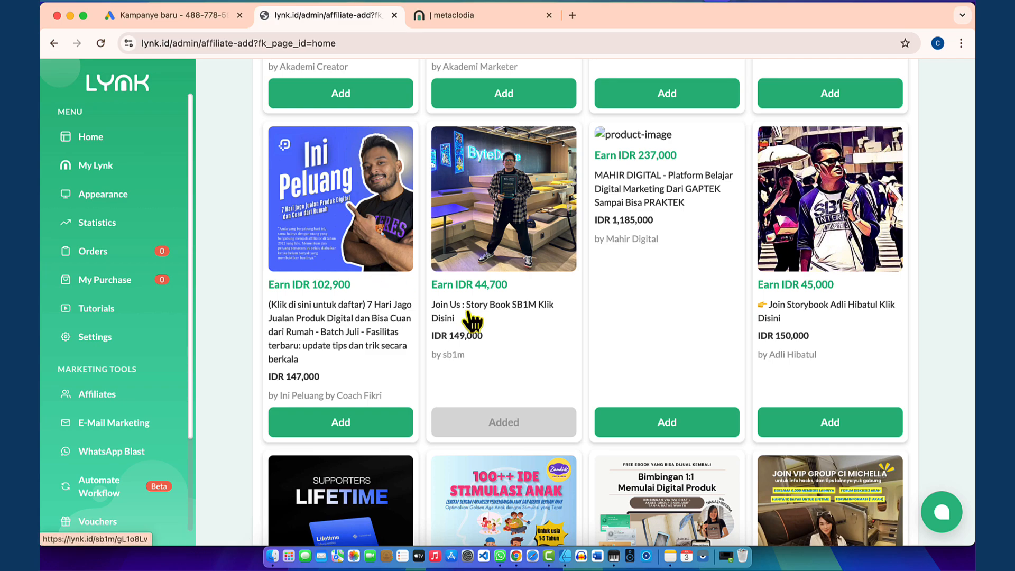
scroll(472, 321, down, 15)
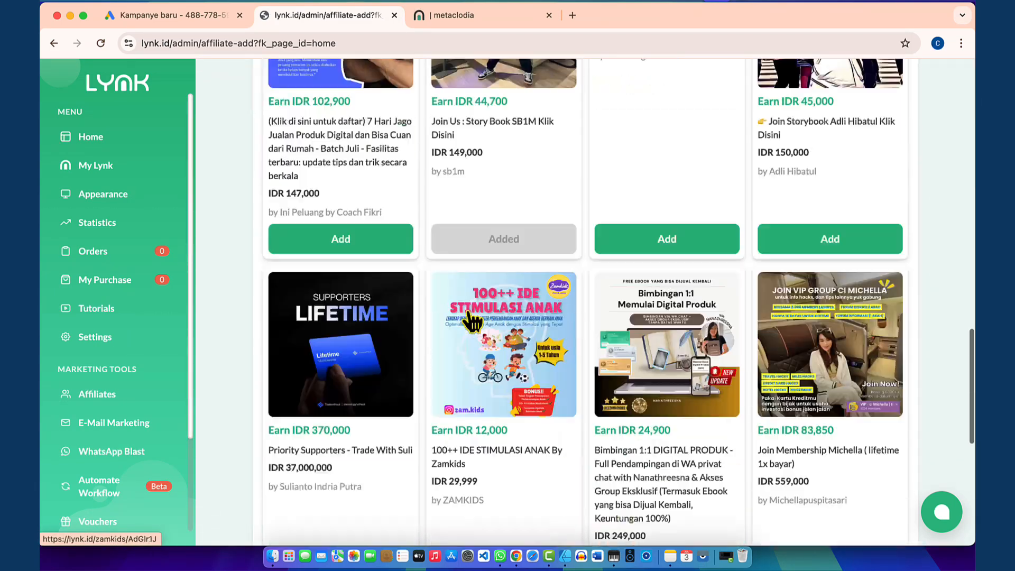
Step: Reload the public metaclodia page and scroll to the new affiliate product blocks
click(482, 11)
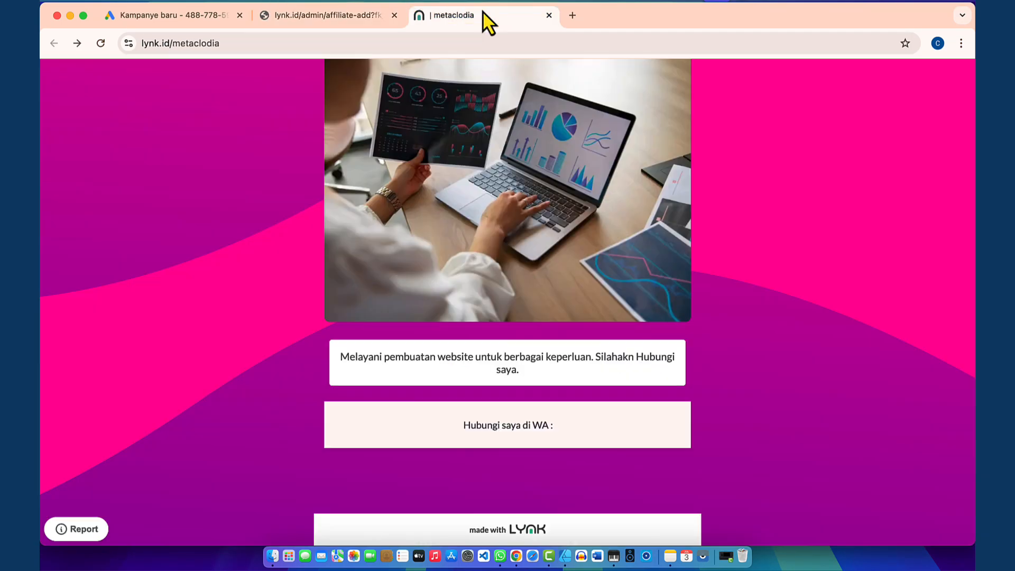
click(100, 45)
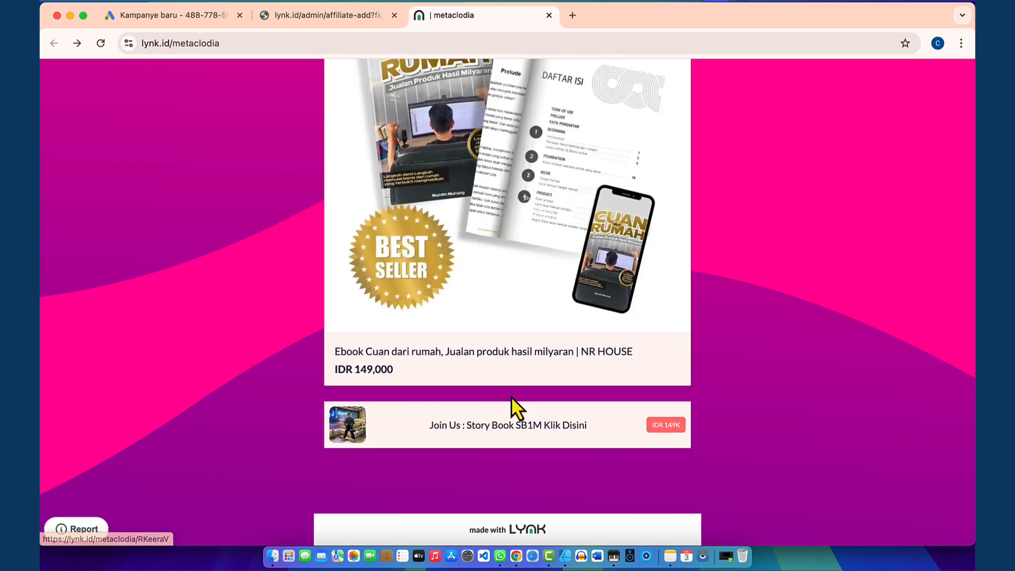
scroll(516, 411, up, 3)
scroll(512, 285, up, 10)
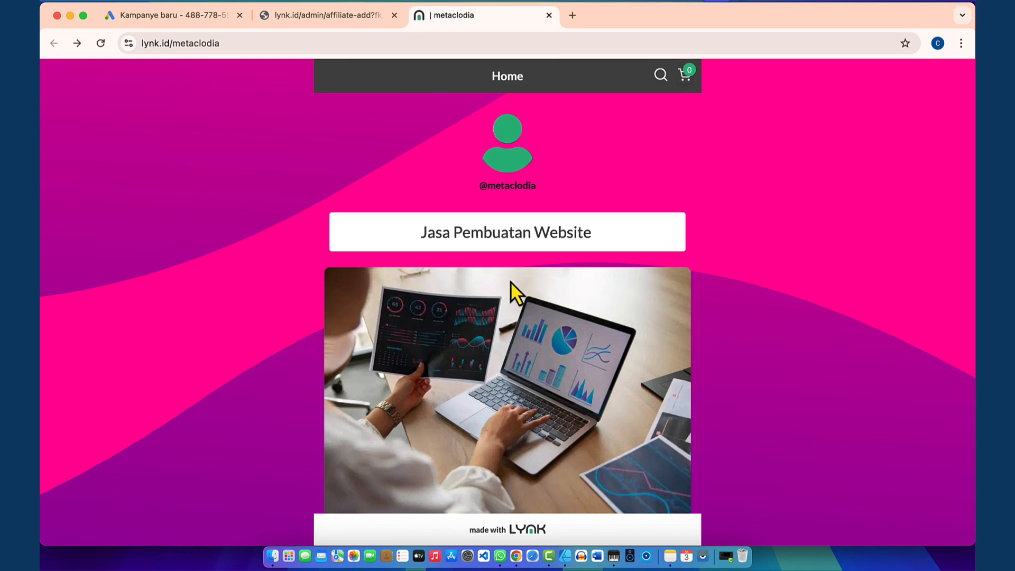
scroll(256, 288, down, 10)
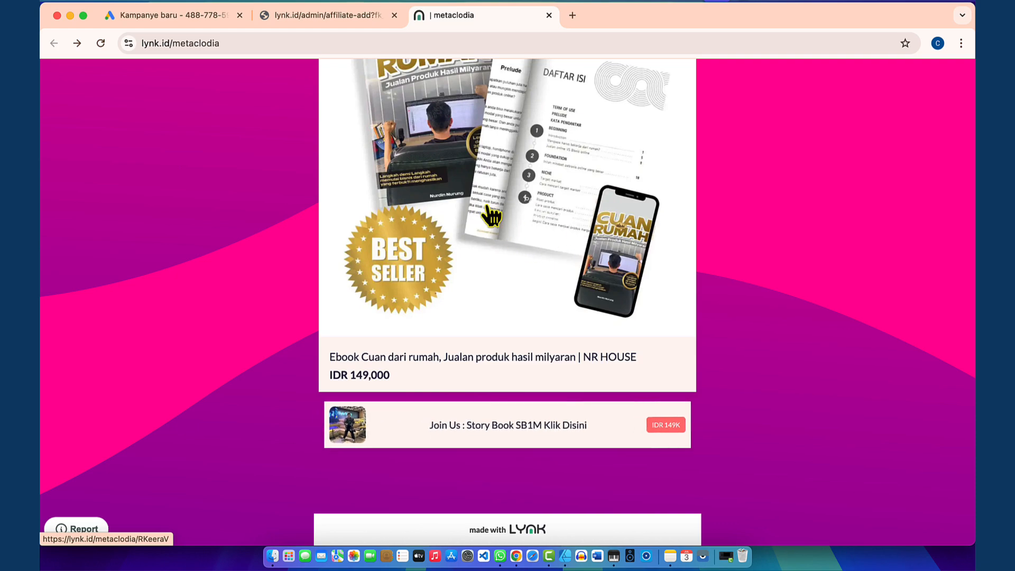
Step: Open the Ebook Cuan dari rumah product page, check its address, and go back to the store
click(487, 288)
click(281, 45)
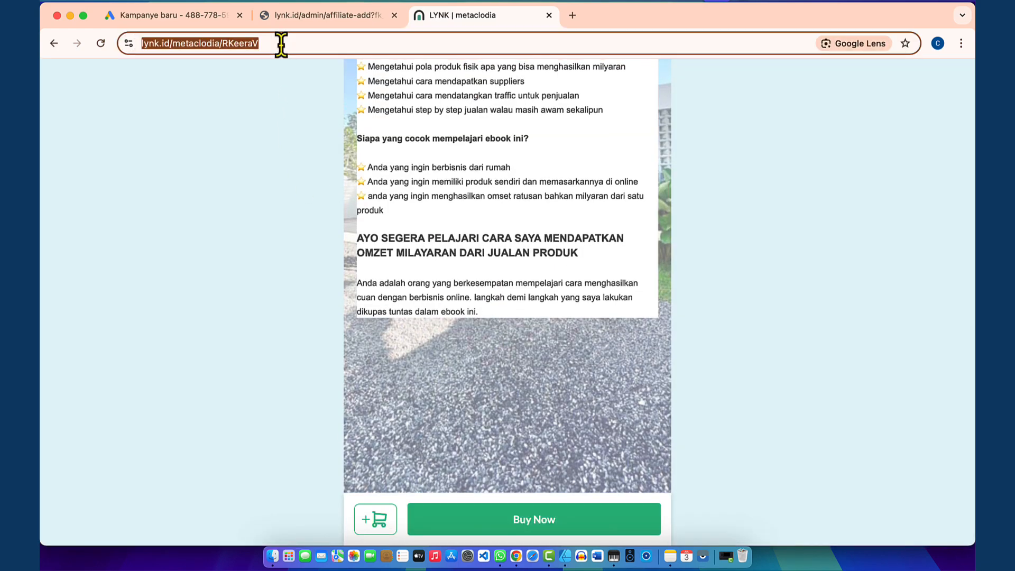
scroll(418, 212, up, 10)
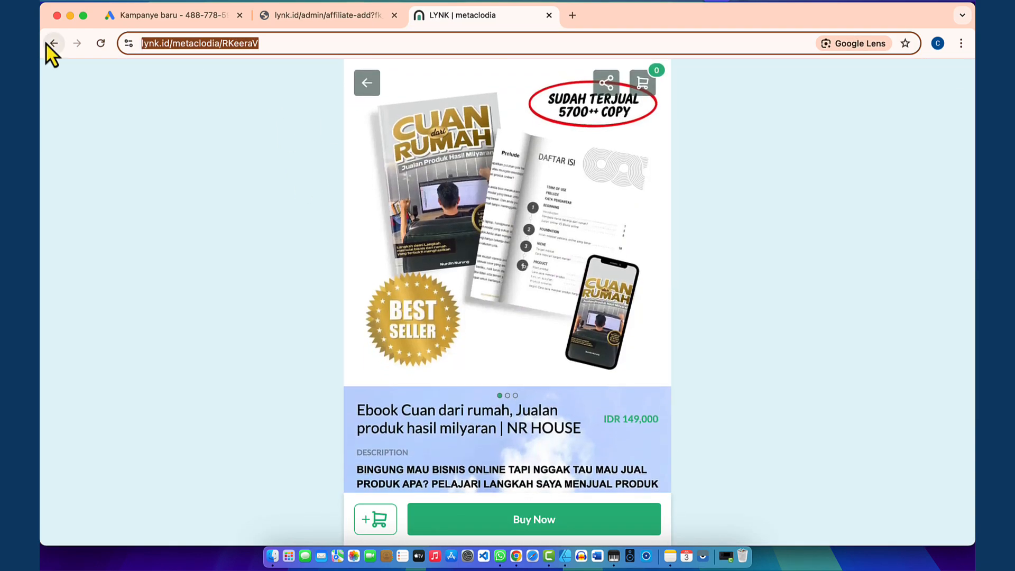
click(50, 45)
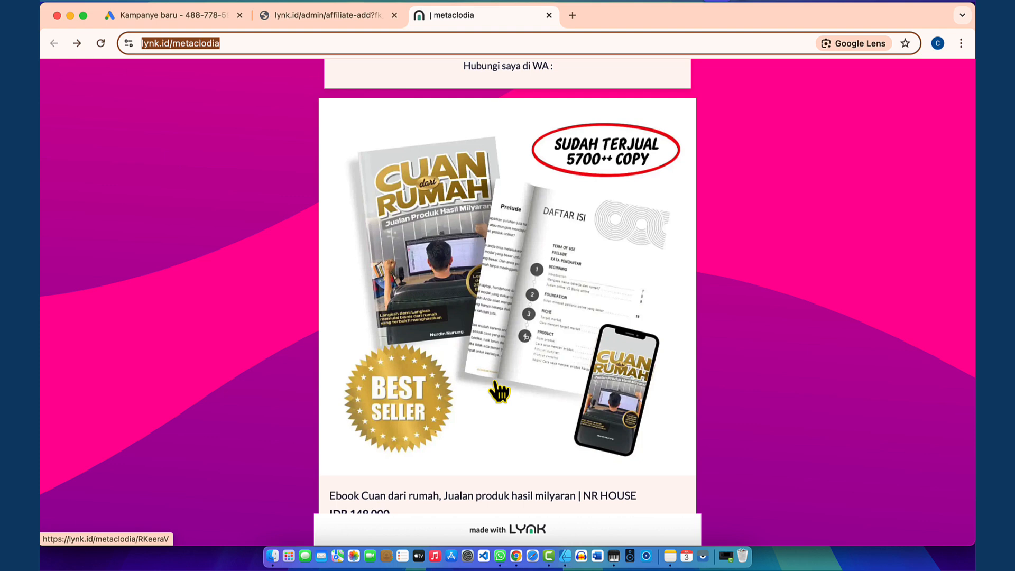
scroll(499, 391, down, 3)
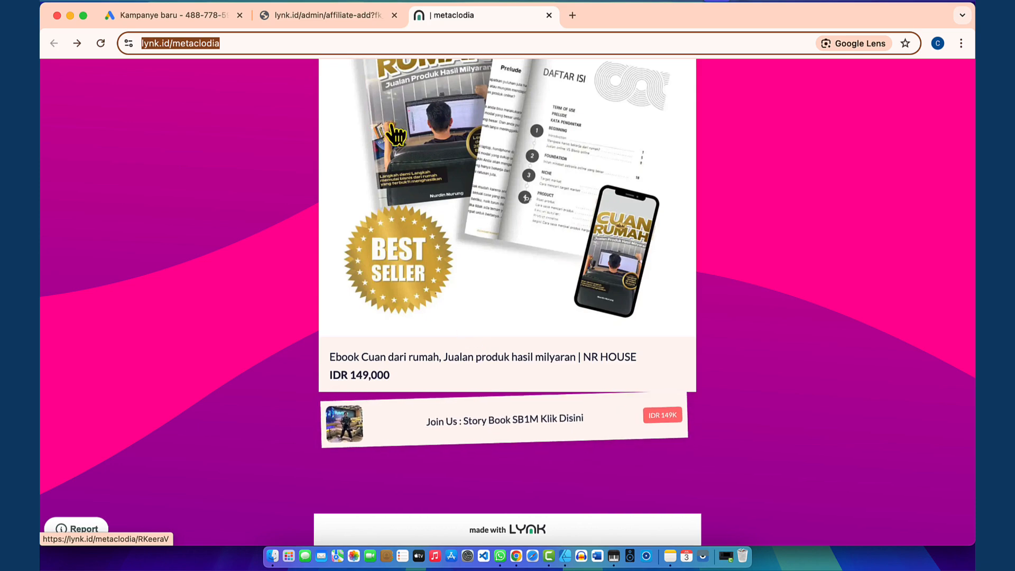
Step: Look over the affiliate product list, then return to the Google Ads campaign draft
click(317, 15)
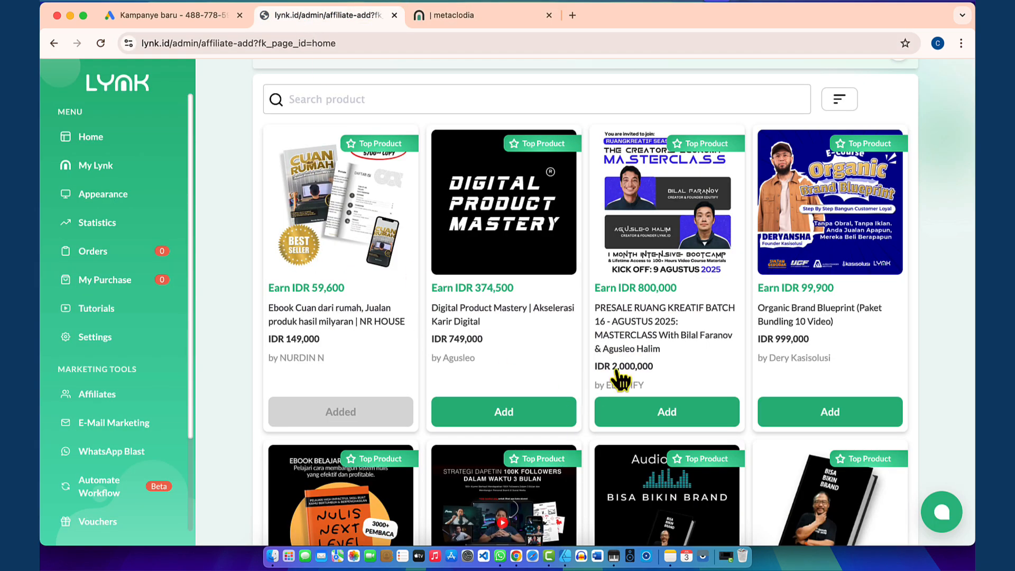
scroll(635, 370, down, 3)
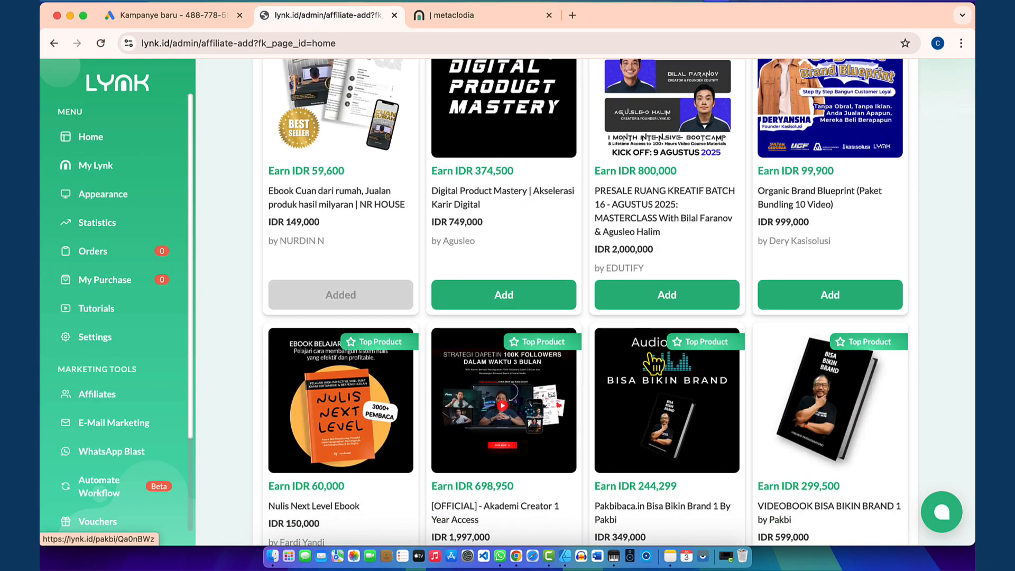
scroll(655, 363, up, 2)
scroll(654, 364, down, 10)
scroll(655, 364, up, 6)
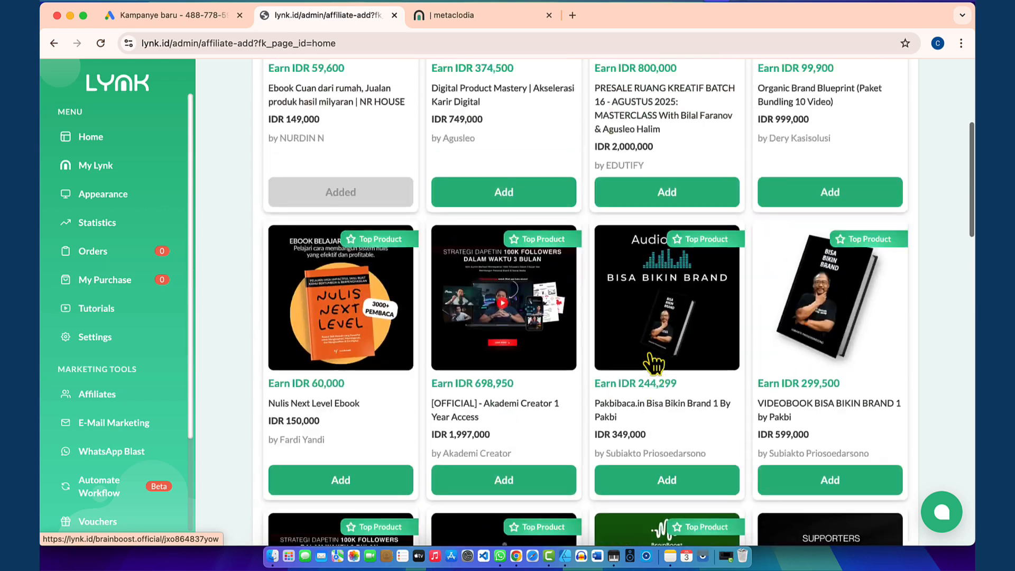
scroll(655, 364, up, 5)
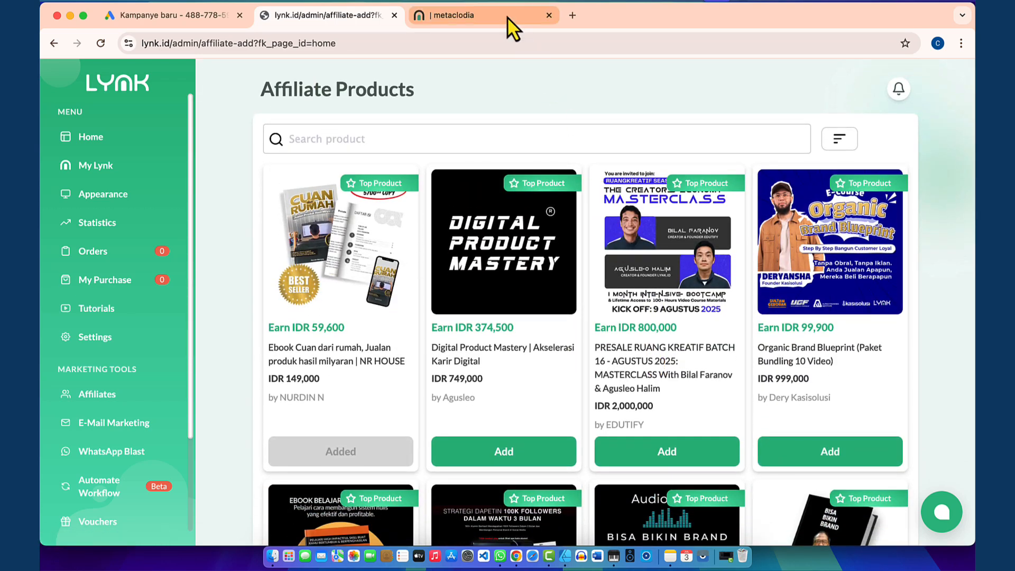
click(193, 16)
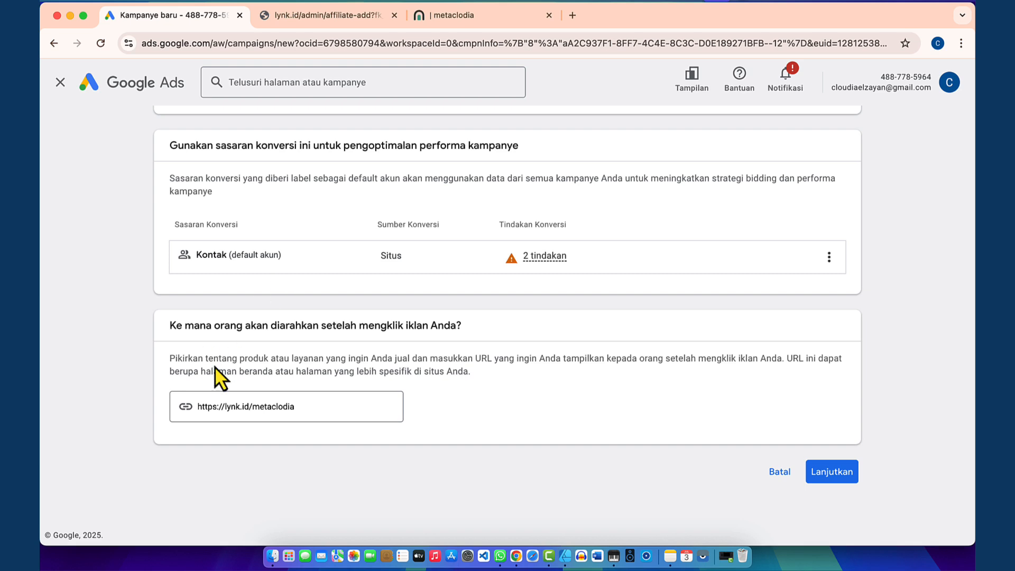